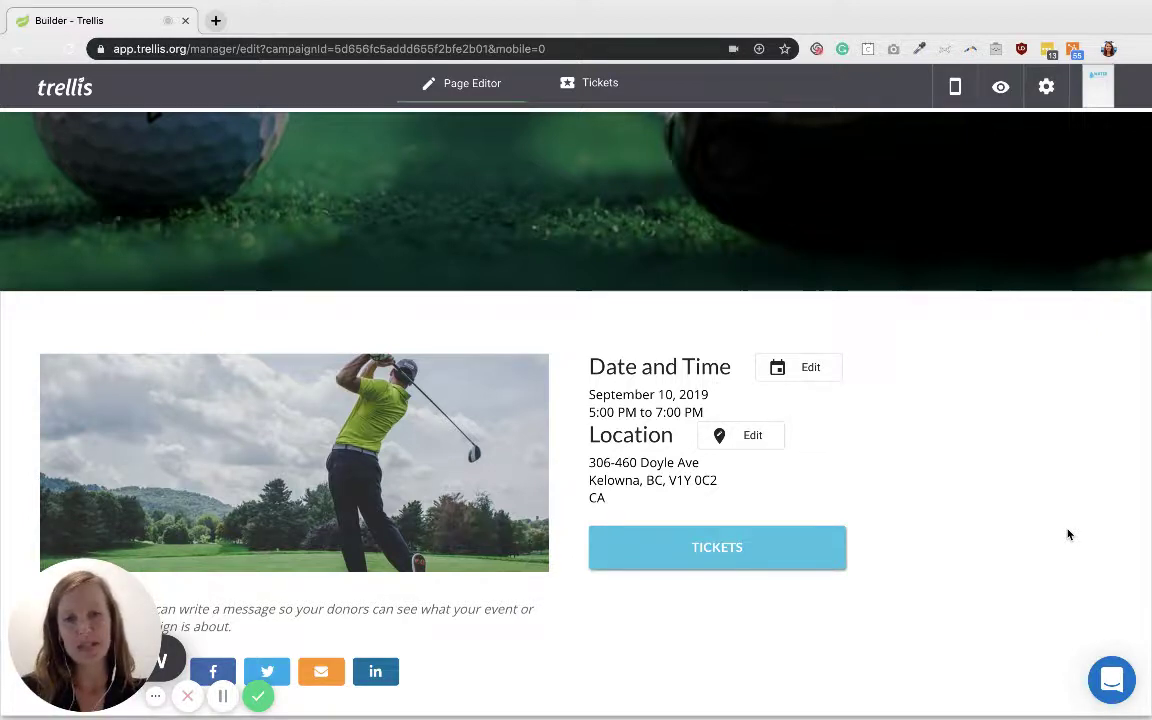
Set the event's start date to 9/14/2019 and its end date to 9/28/2019.
click(785, 376)
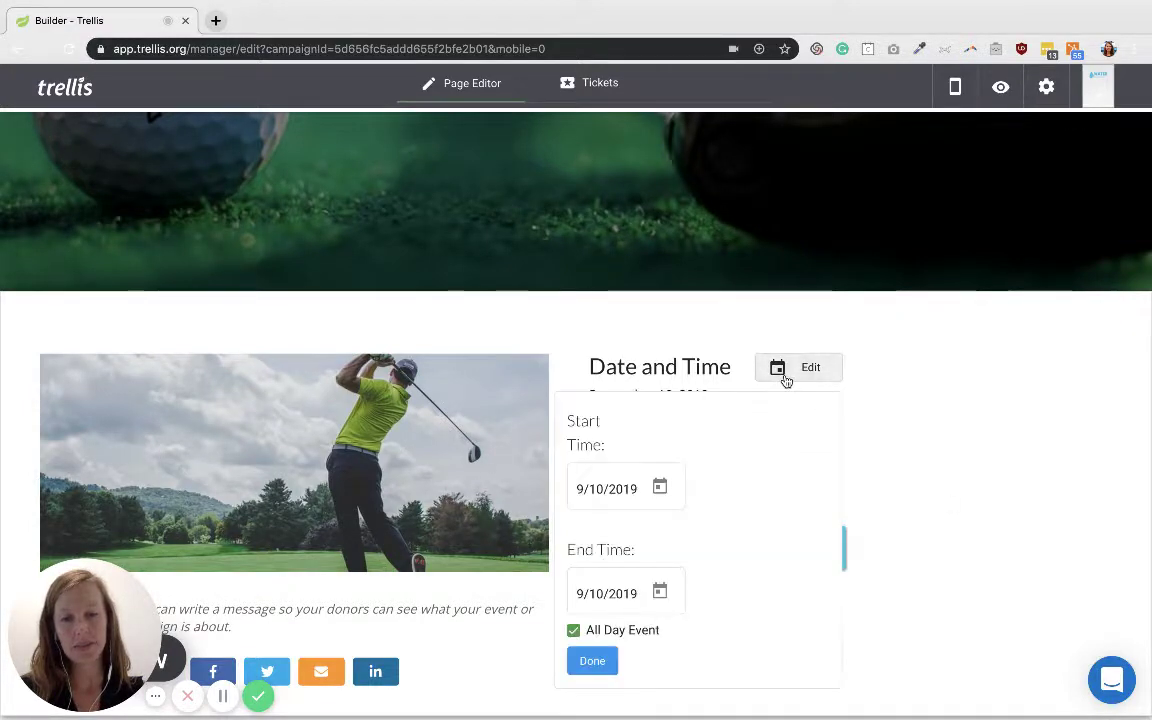
click(574, 630)
click(573, 651)
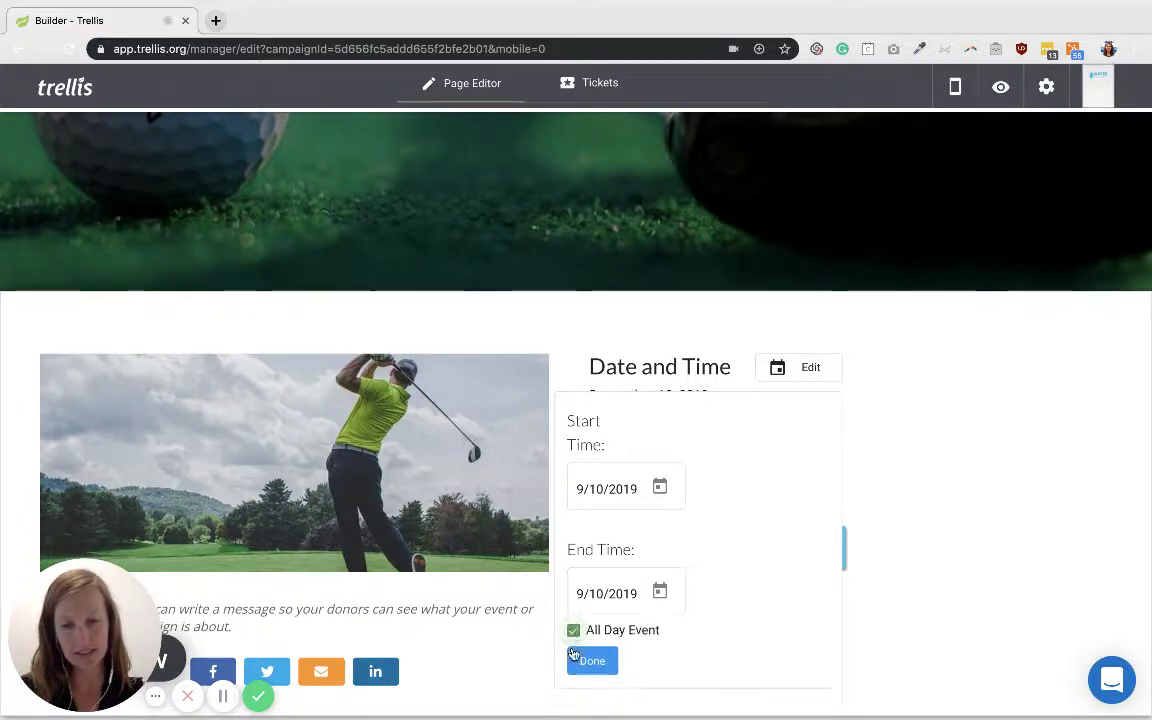
click(622, 488)
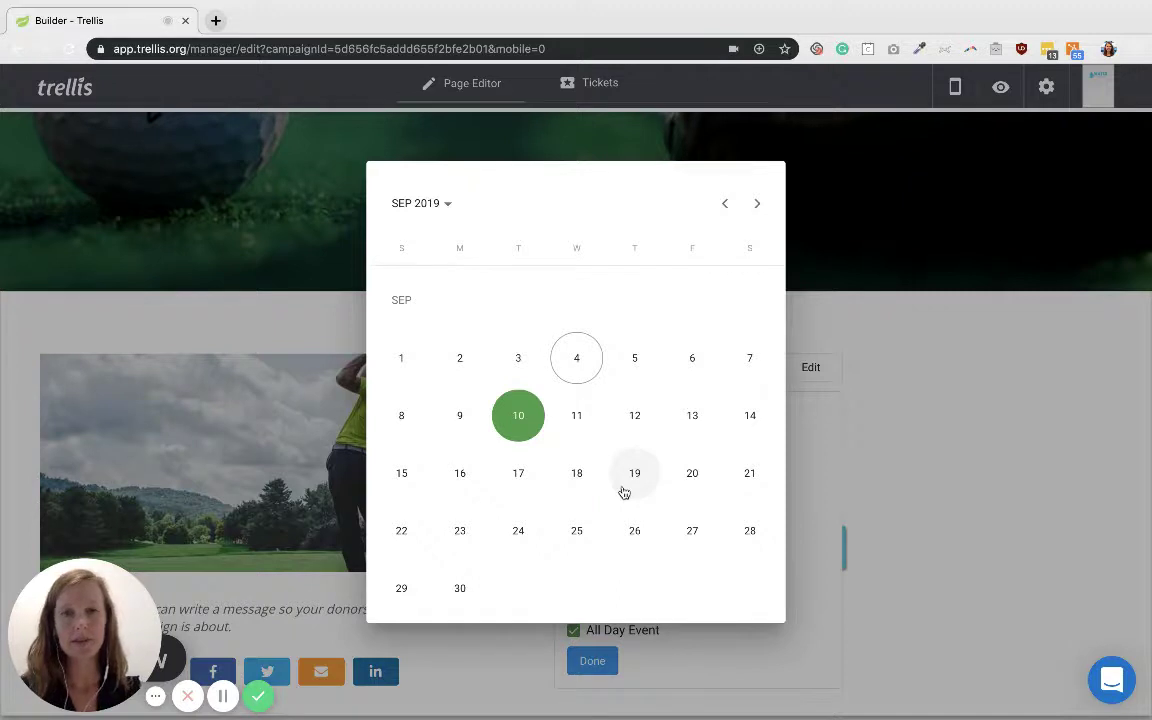
click(752, 418)
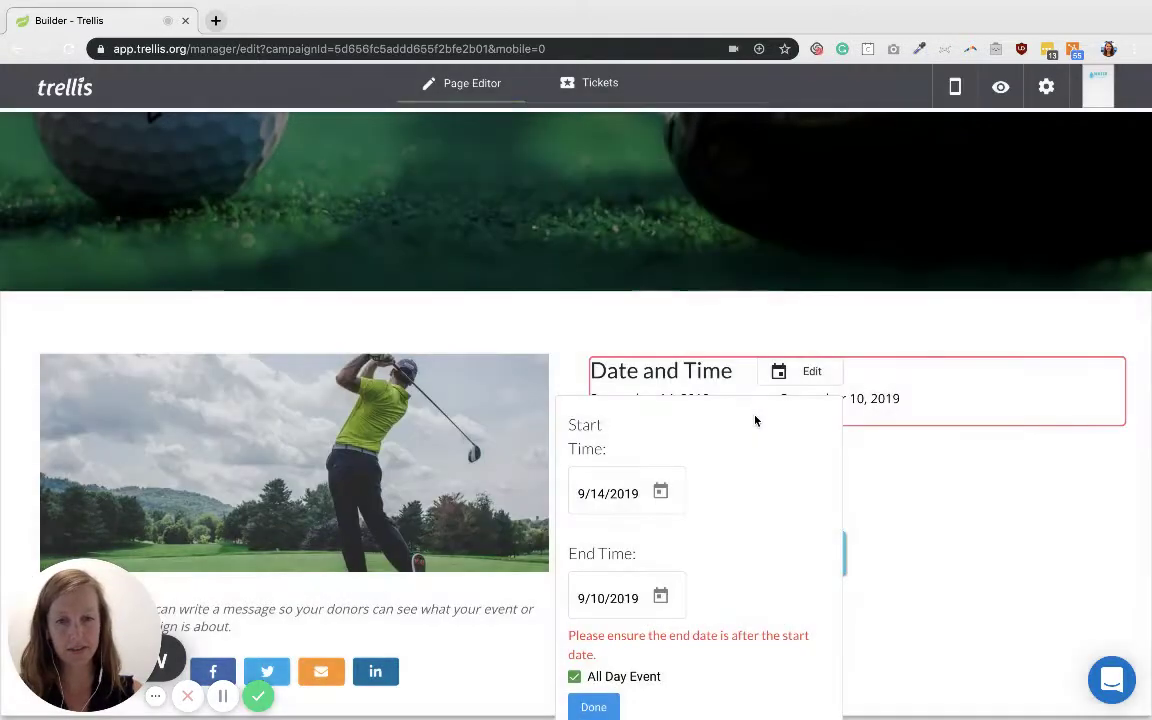
click(659, 598)
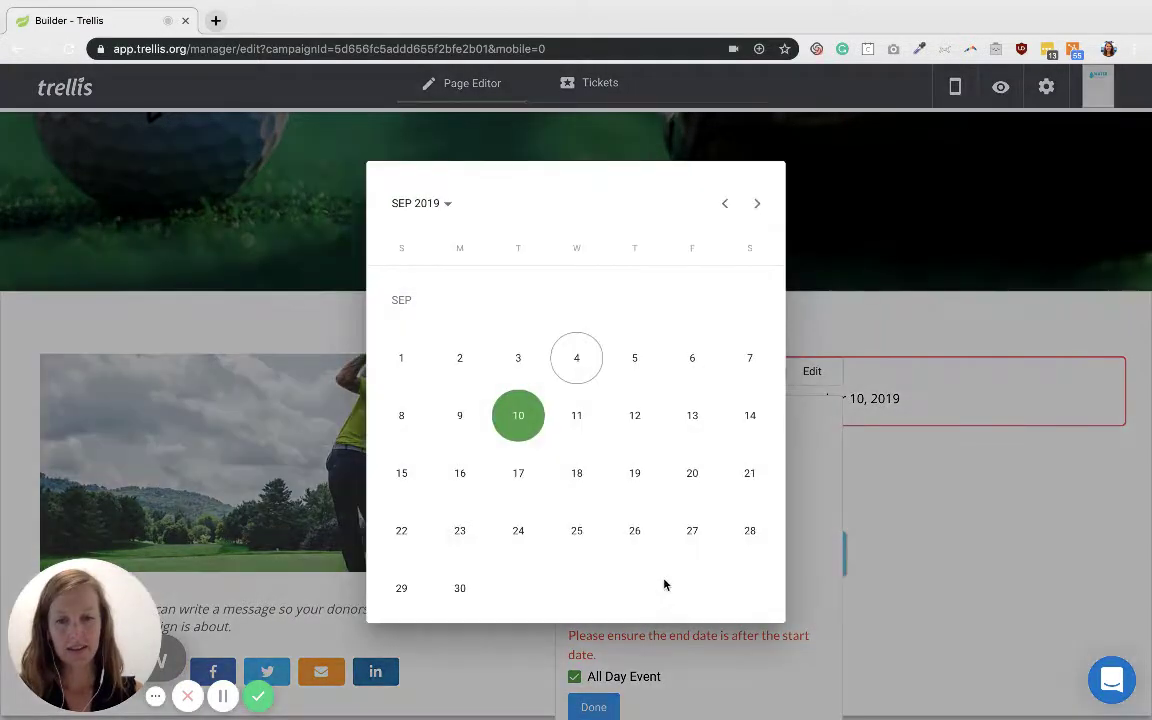
click(752, 539)
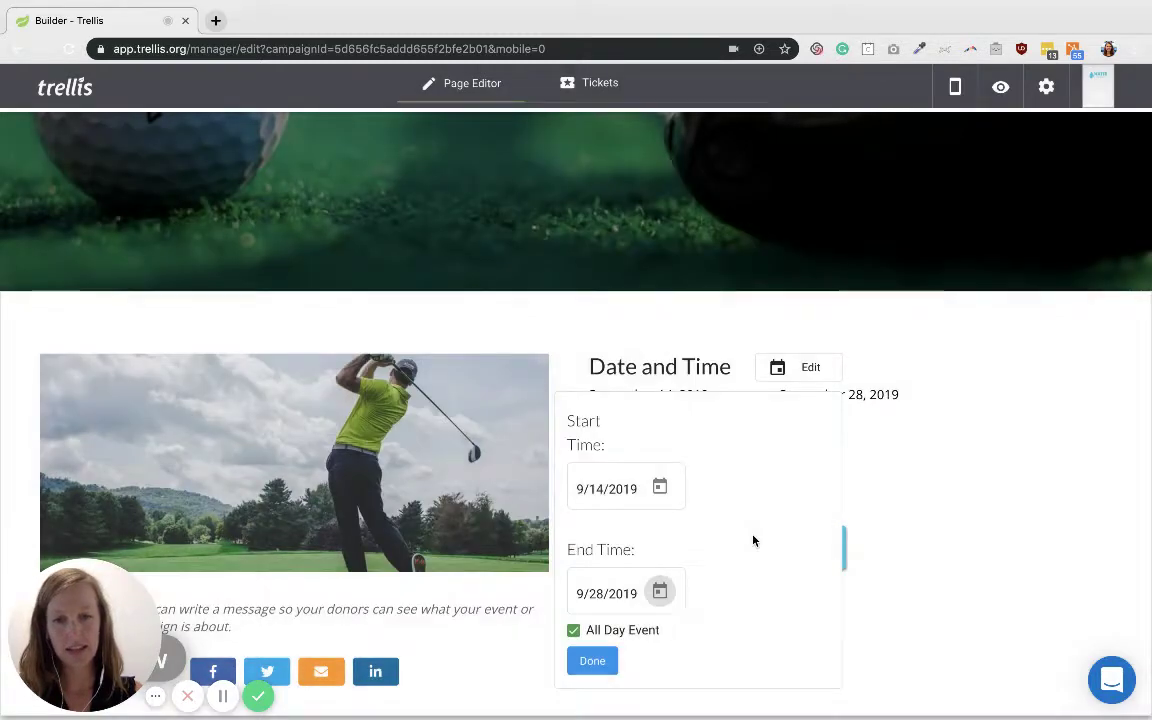
click(594, 665)
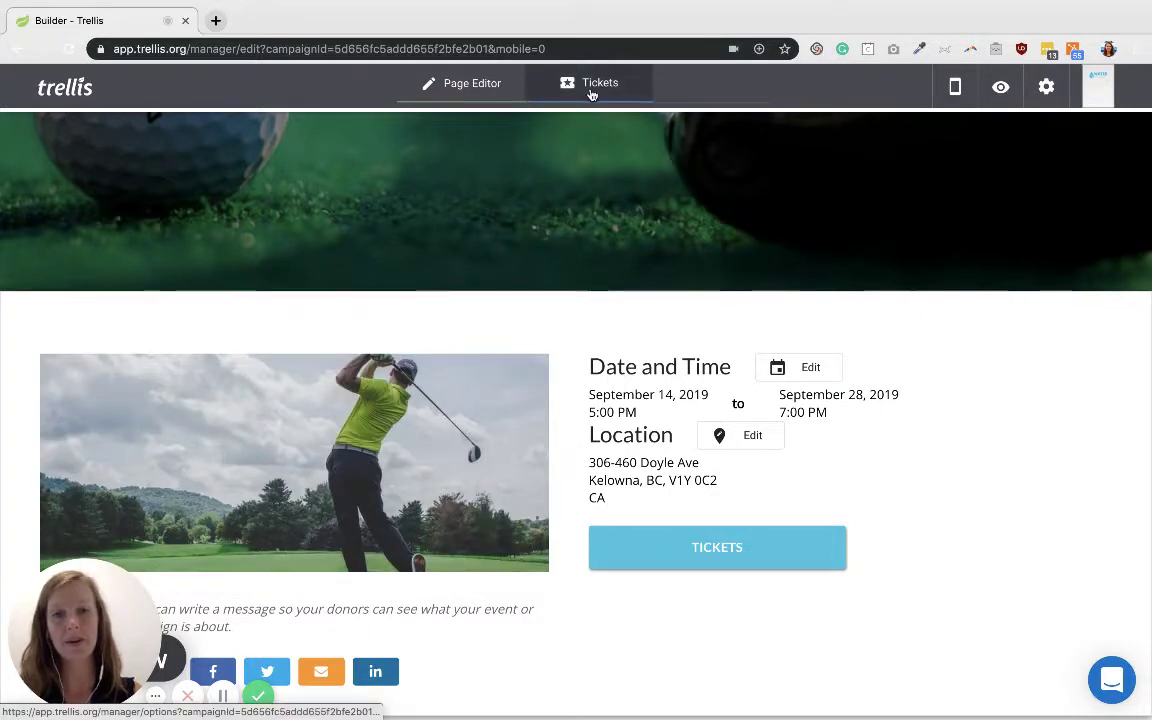
Open the existing ticket "a" for editing and change its title to "Sept 14 First Aid Course 9am-5pm".
click(591, 90)
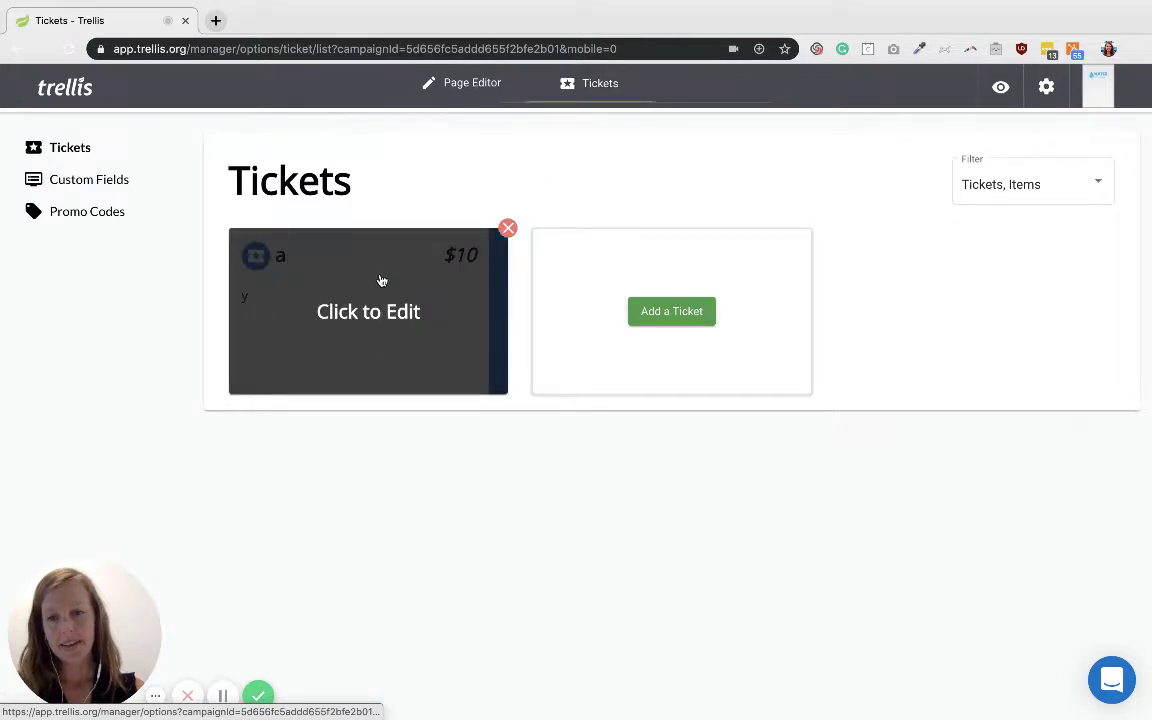
click(381, 280)
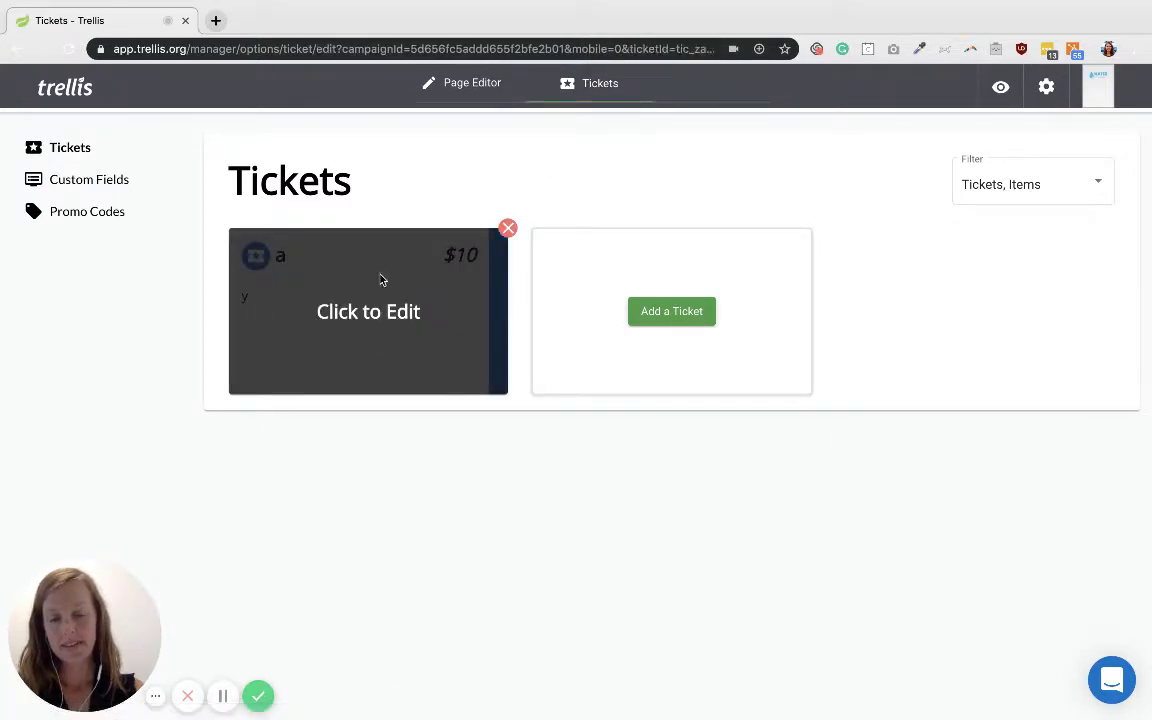
click(677, 308)
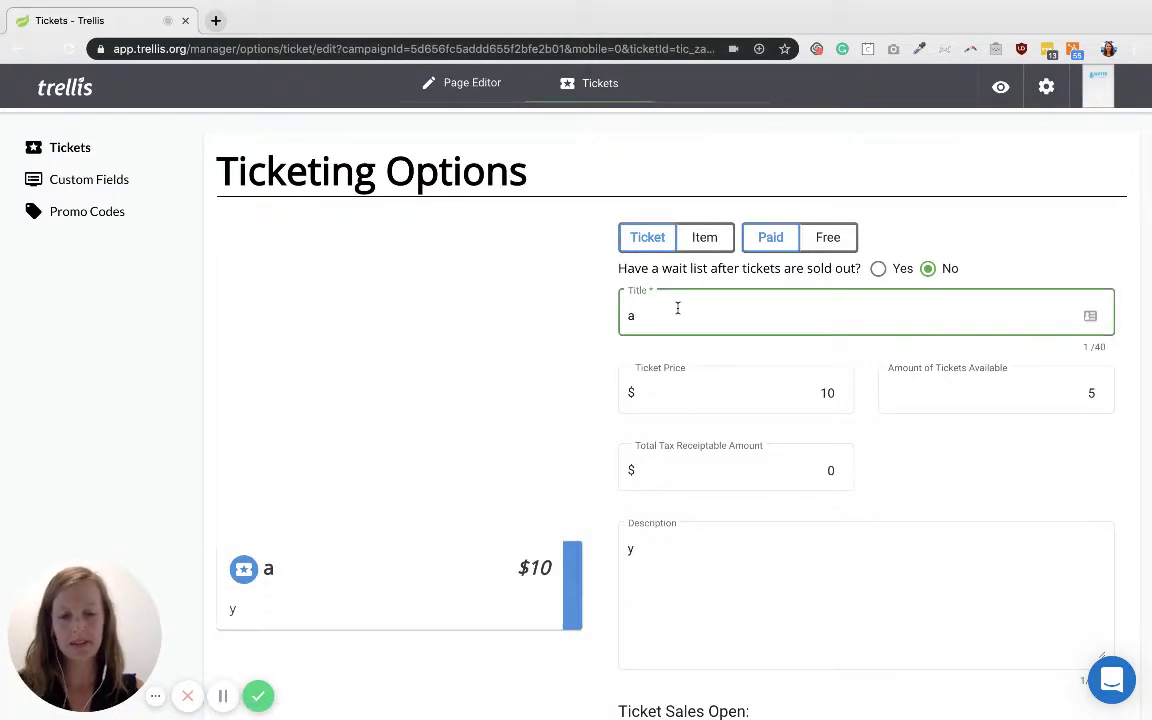
key(BackSpace)
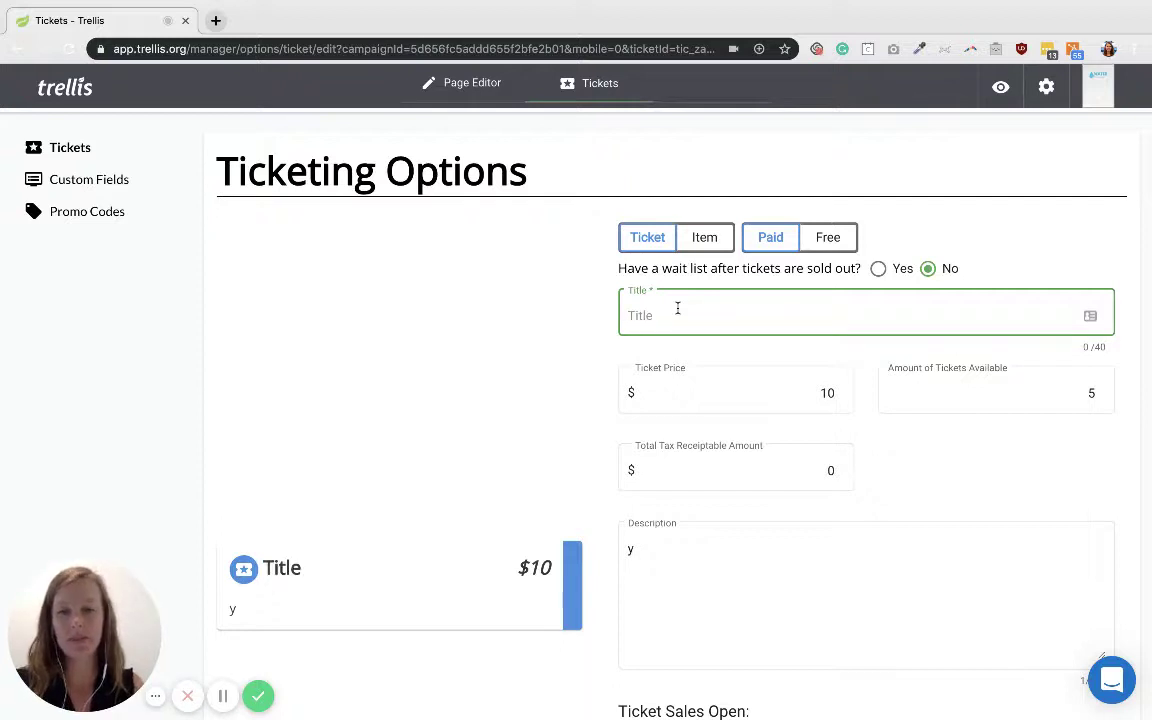
text(Sept)
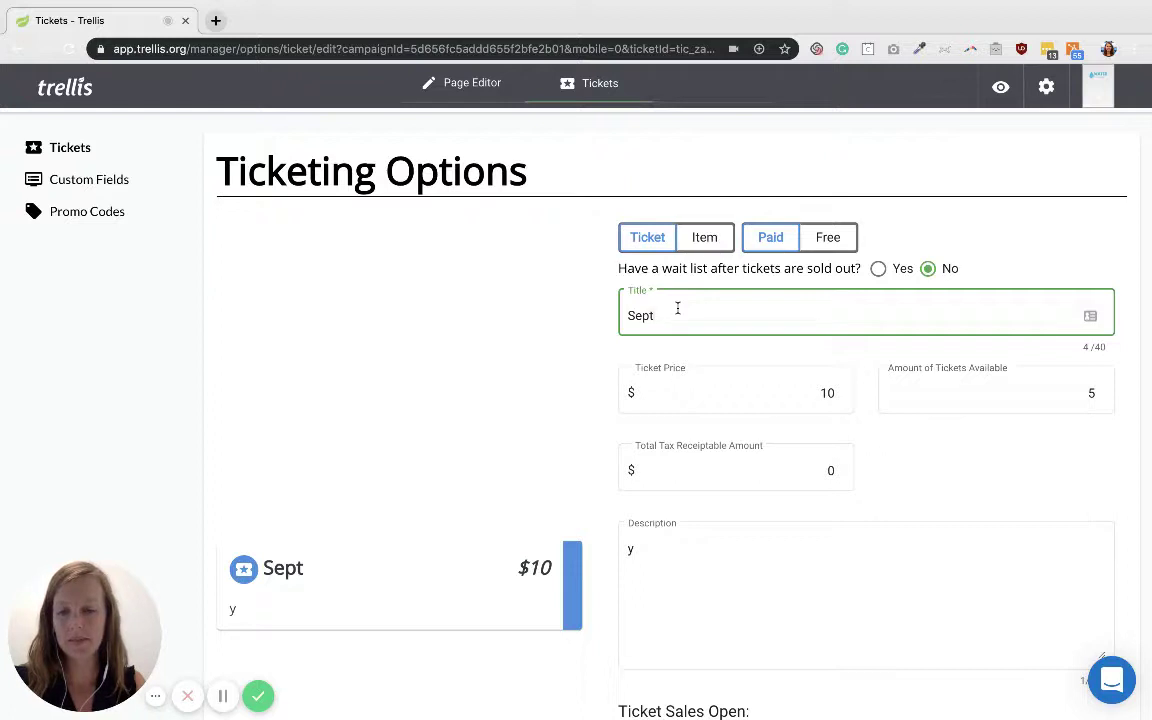
text( 14)
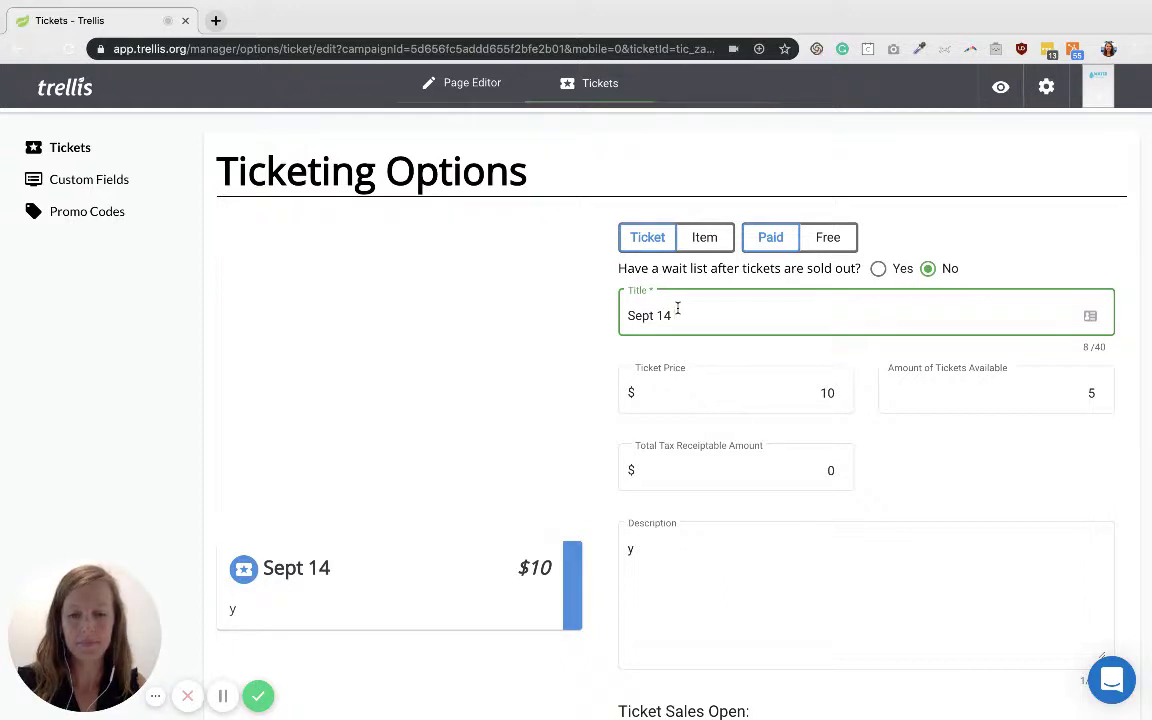
text(9am)
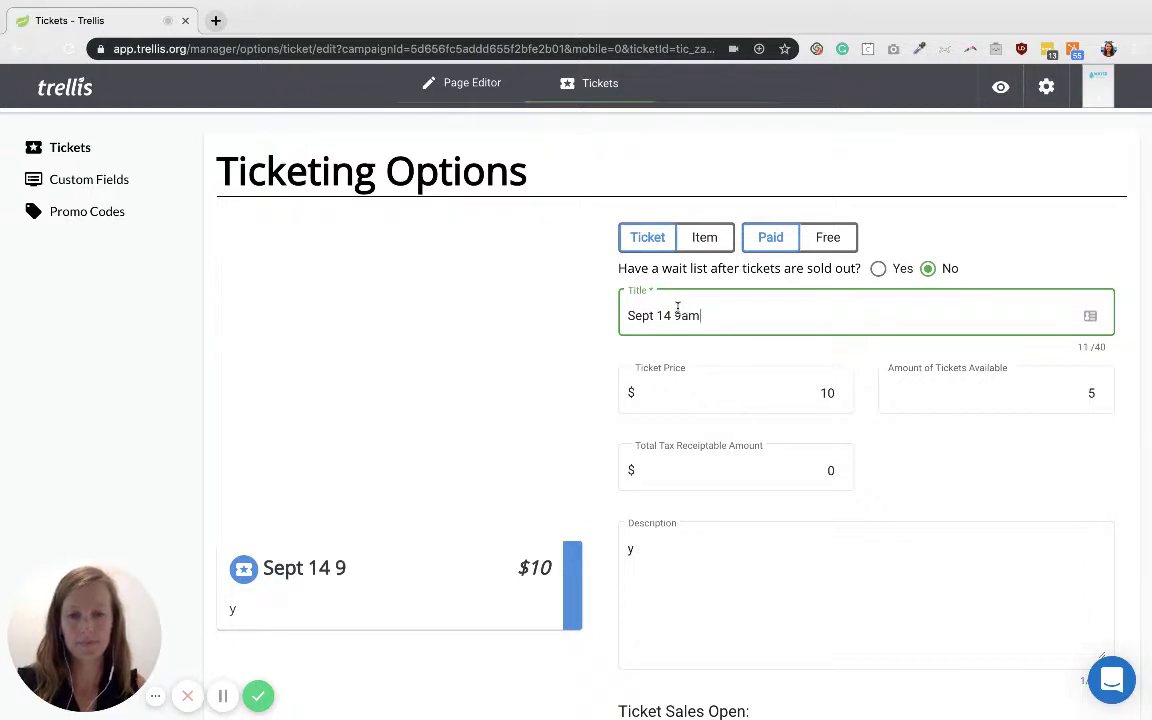
text(-5pm)
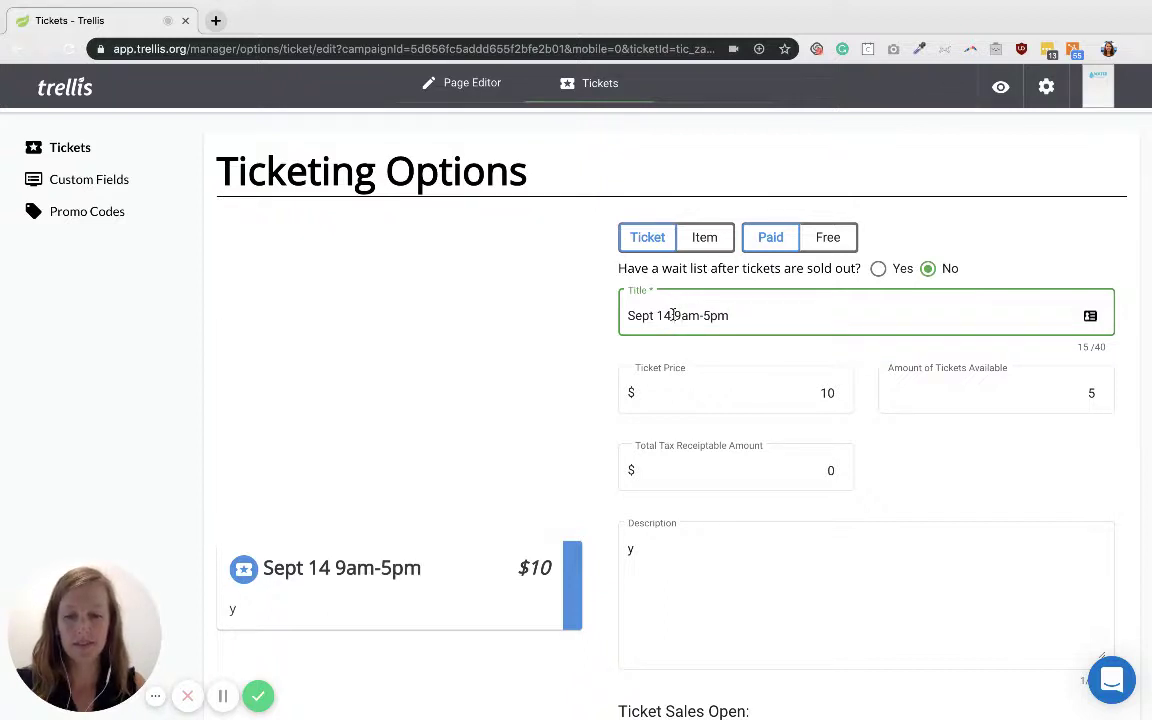
click(673, 315)
text(First Aid C)
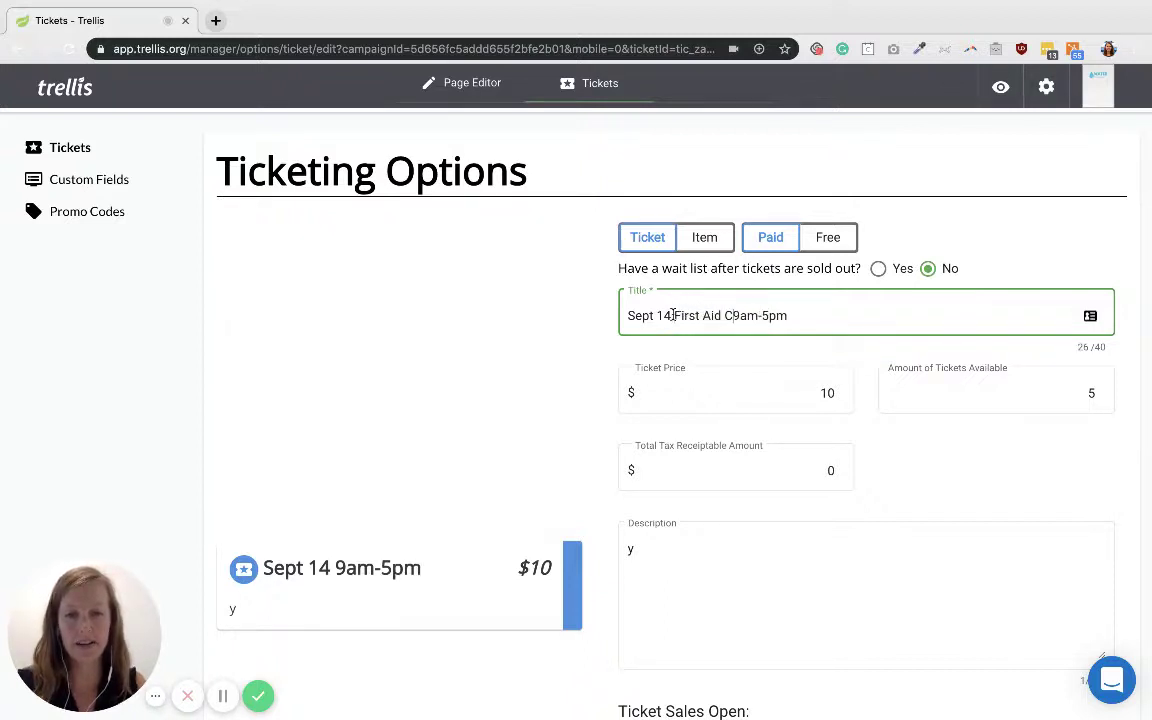
text(ourse)
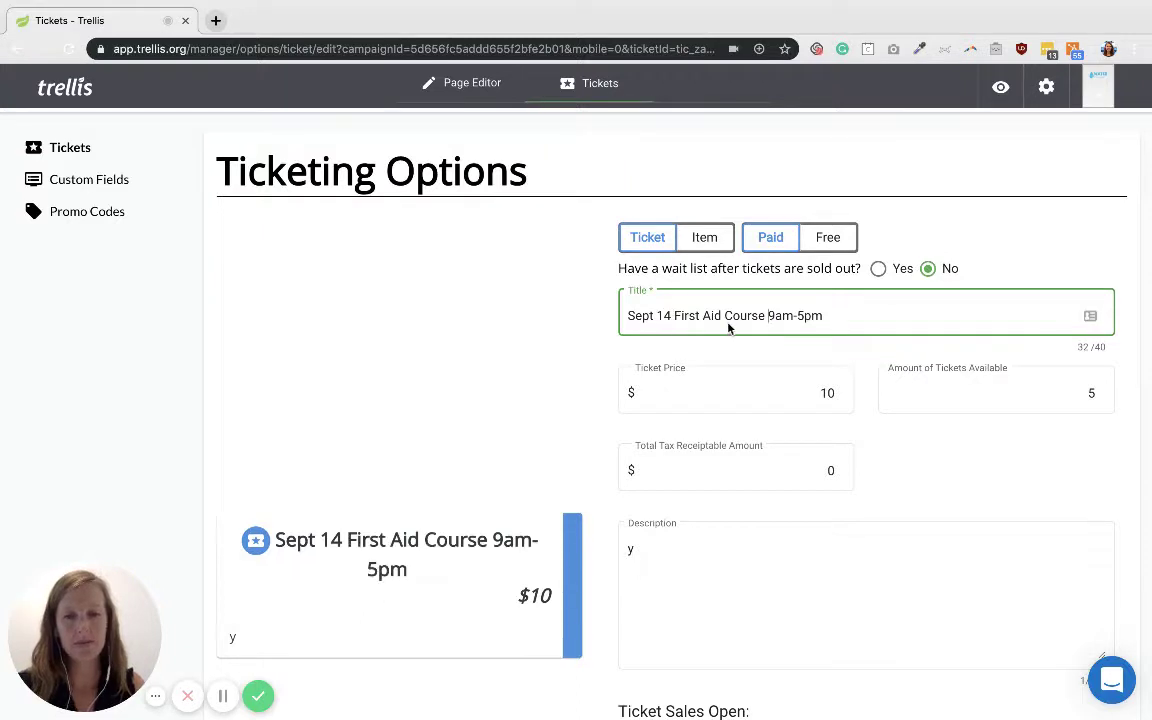
Replace the ticket's description with "This ticket provides a seat in our First Aid training course on September 14th from 9am-5pm.".
click(636, 541)
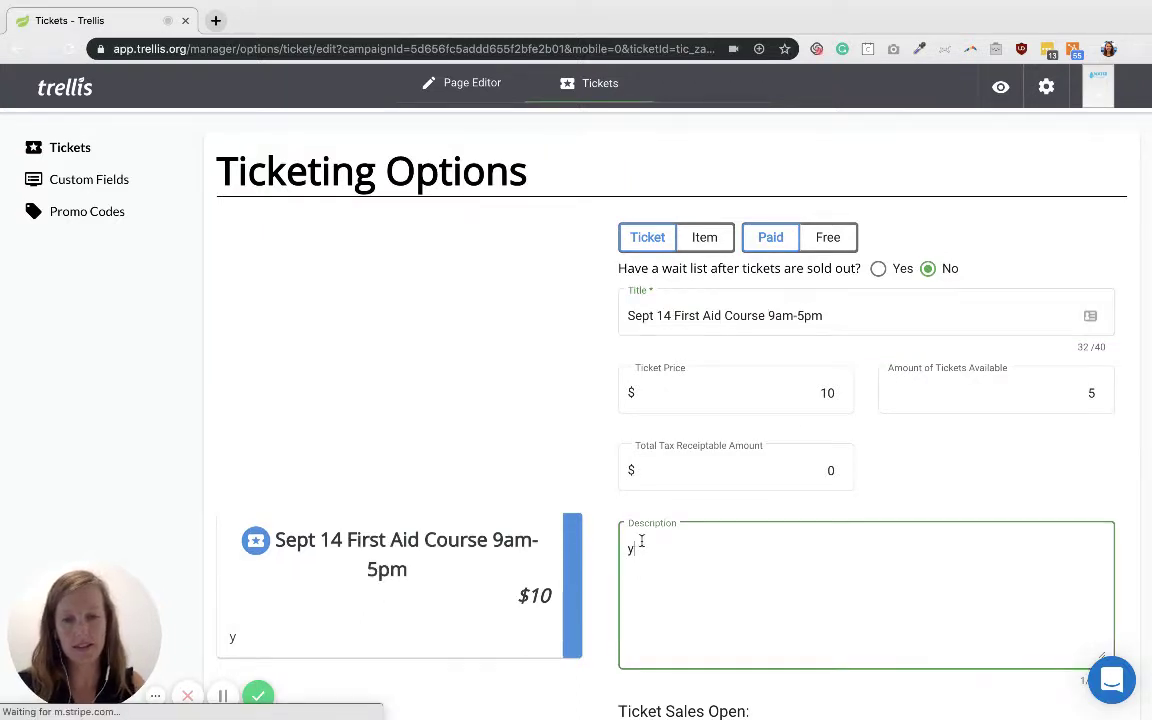
key(BackSpace)
text(This ticket)
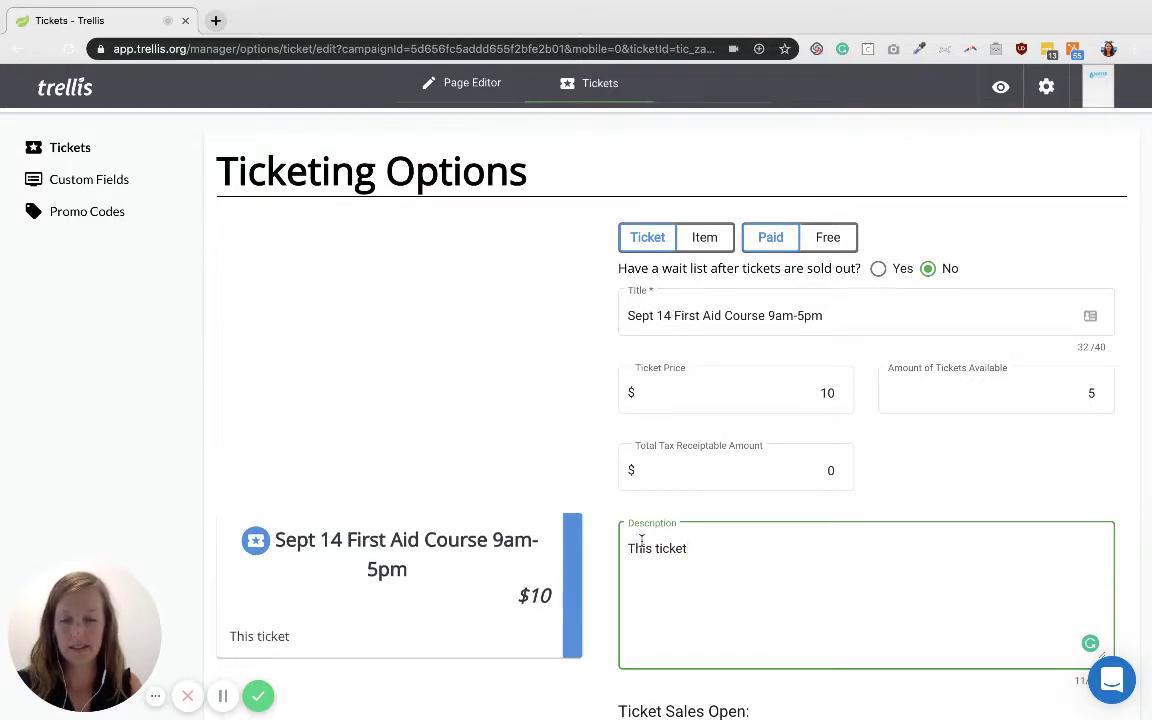
text( proi)
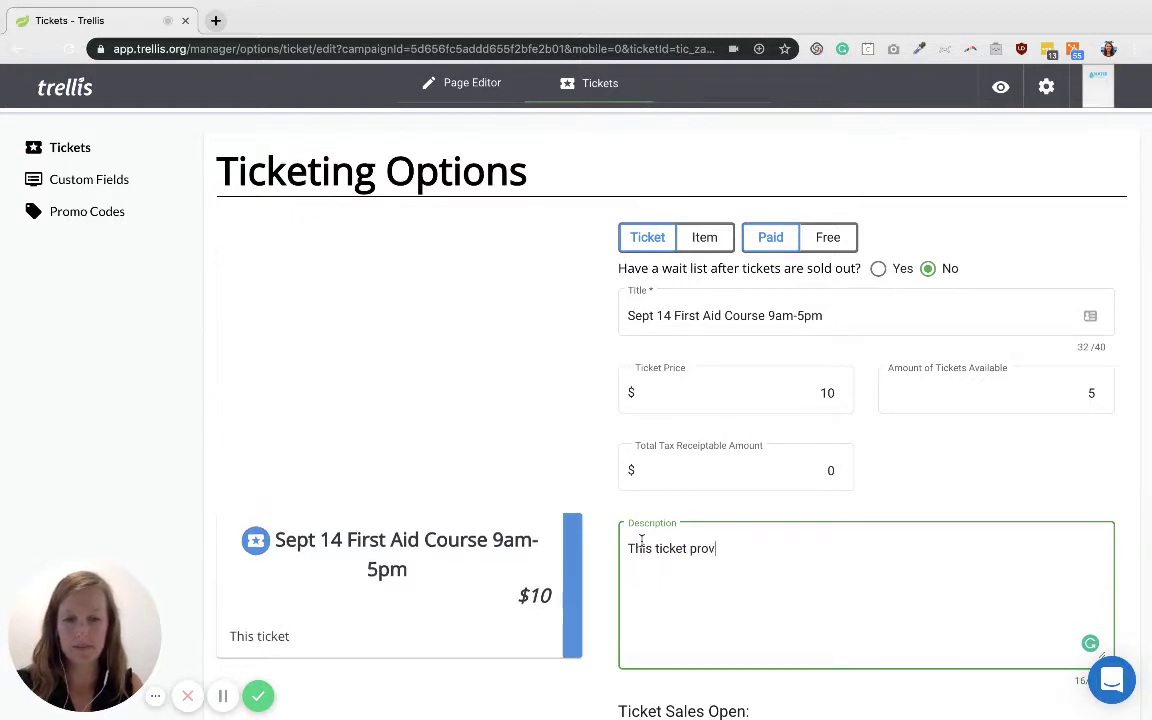
text(ides )
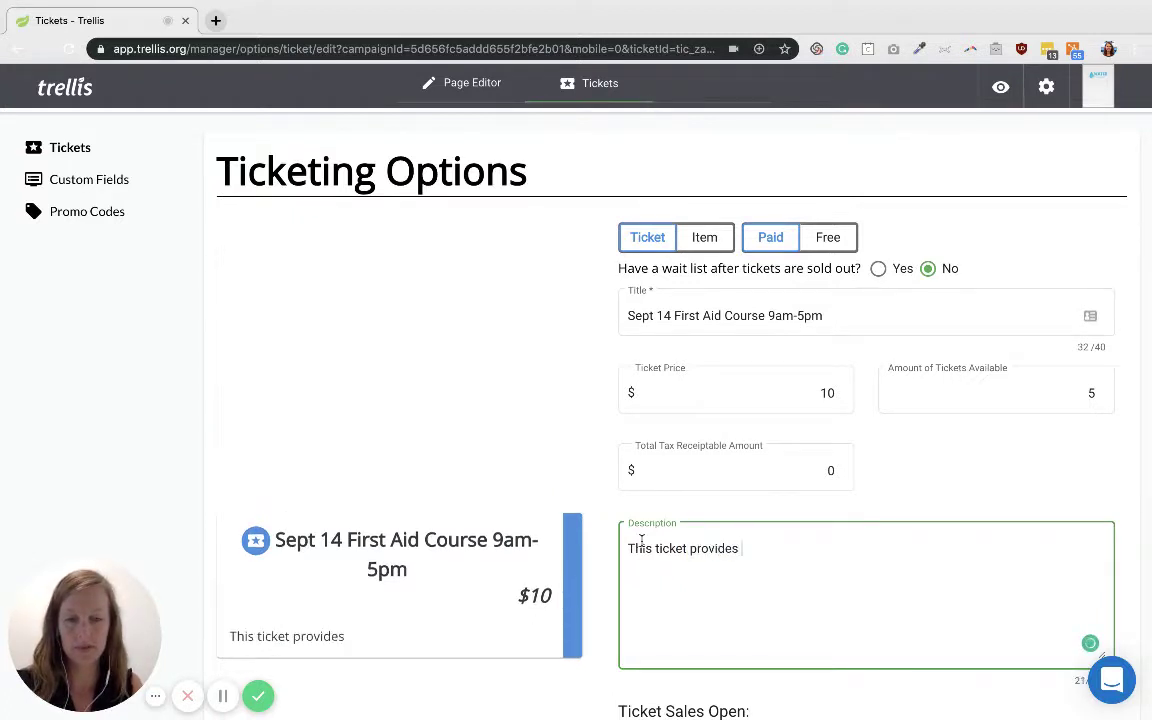
text(a s)
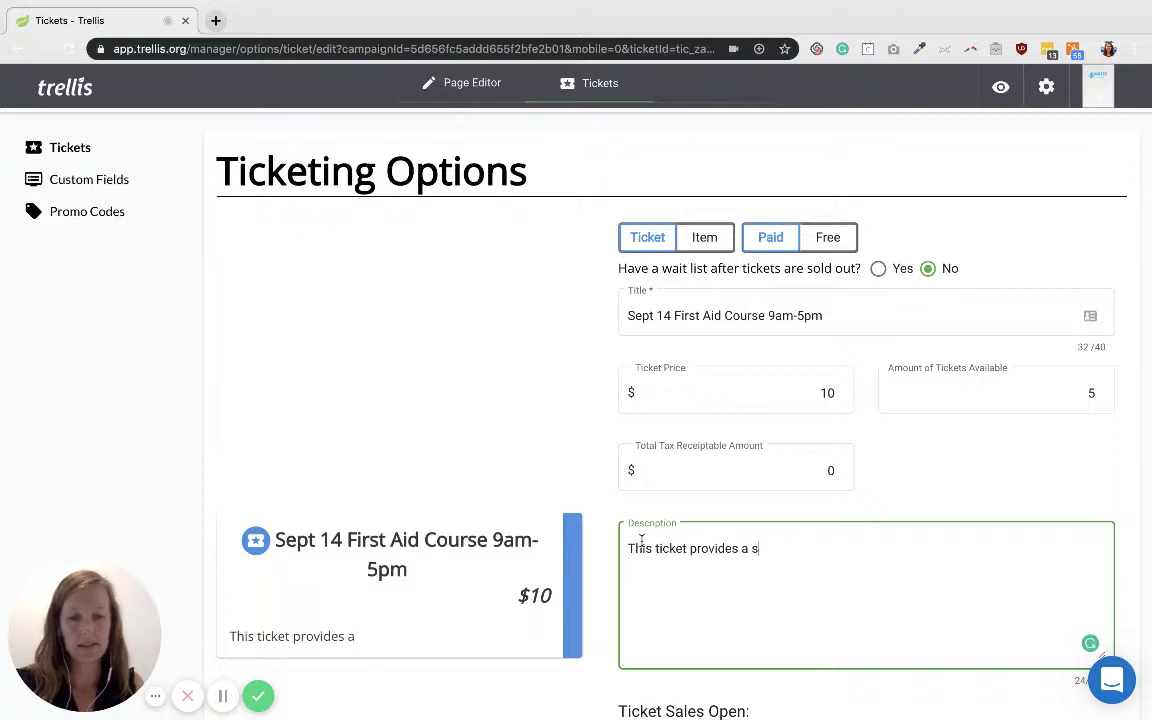
text(eat)
key(BackSpace)
key(BackSpace)
key(BackSpace)
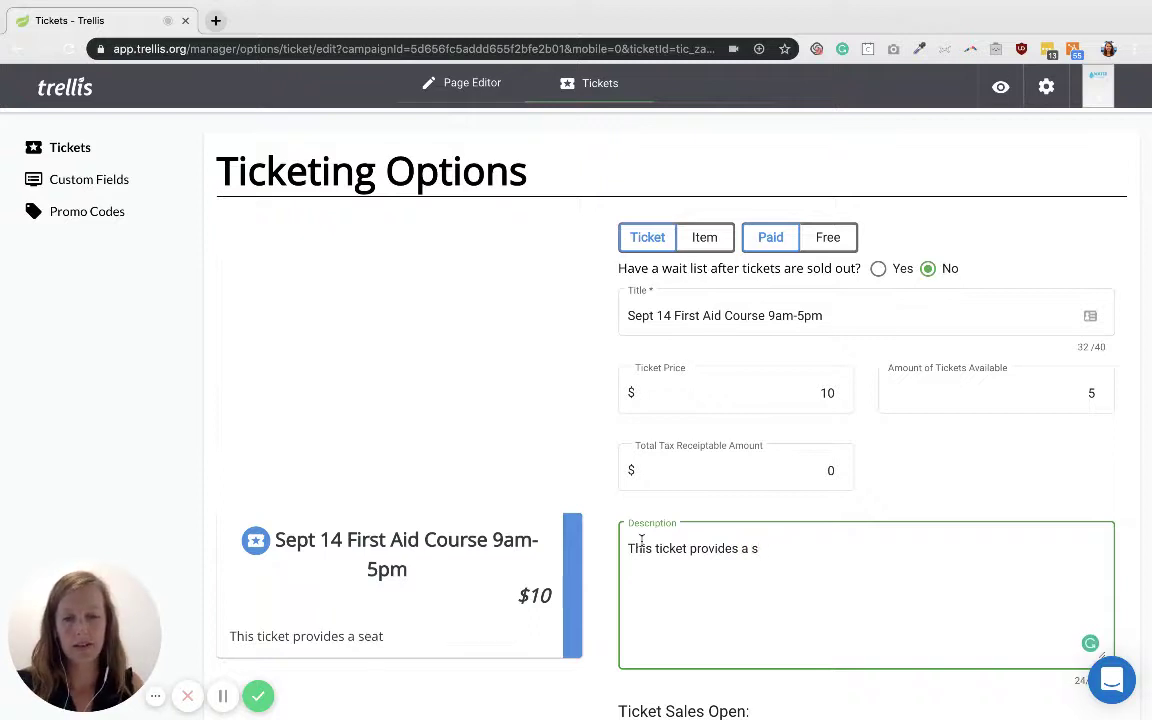
text(eas)
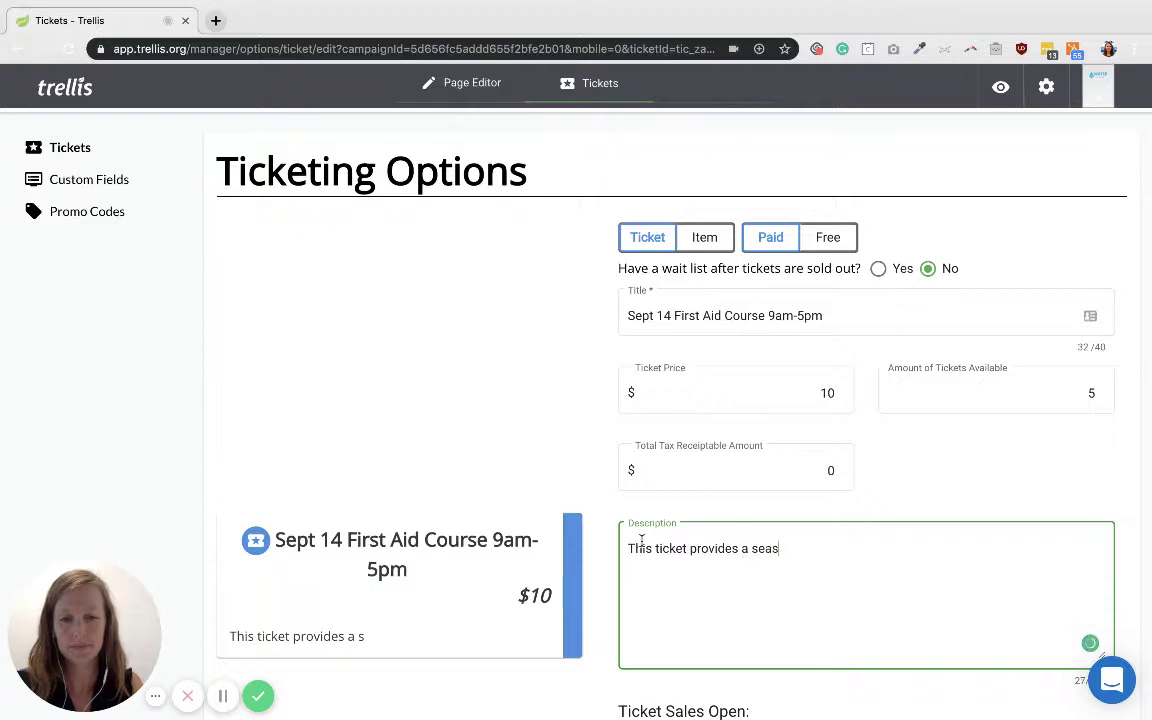
key(BackSpace)
text(t in our )
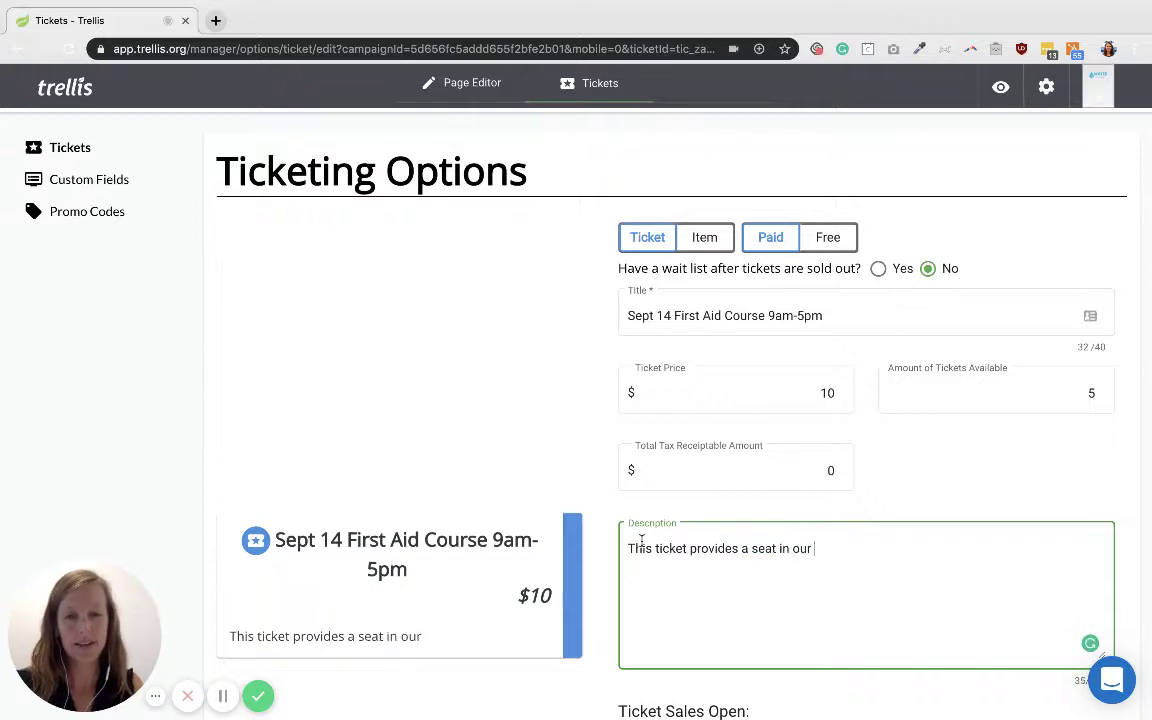
text(First)
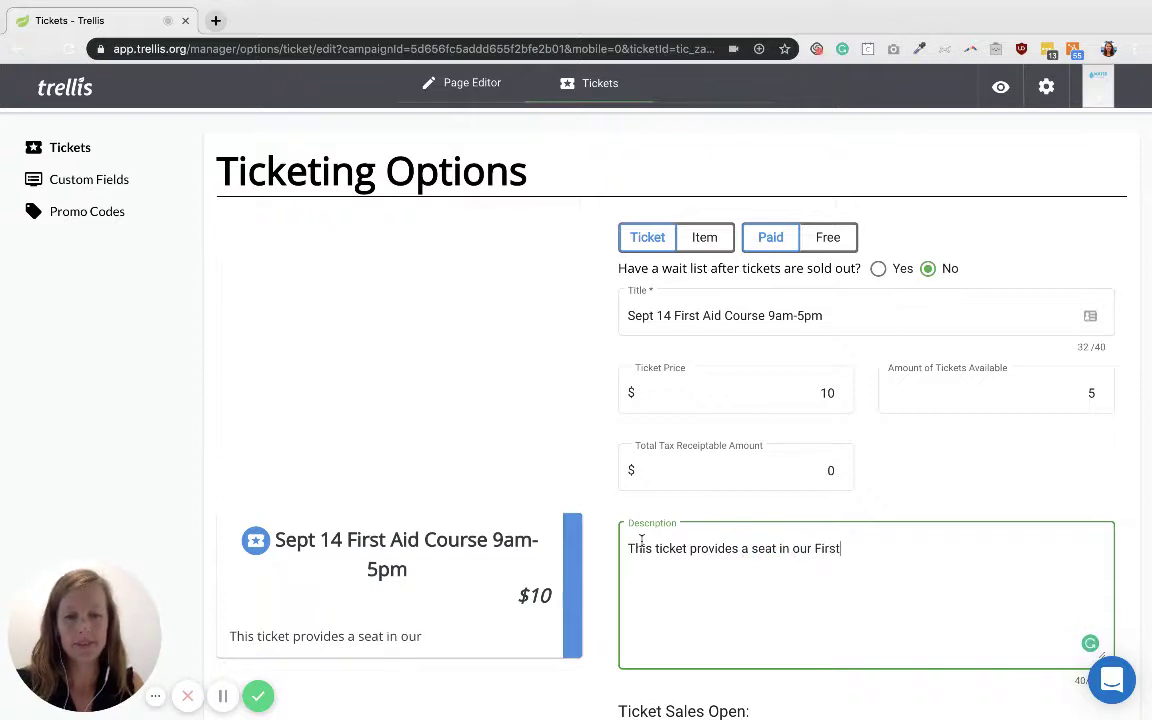
text( Aid traning)
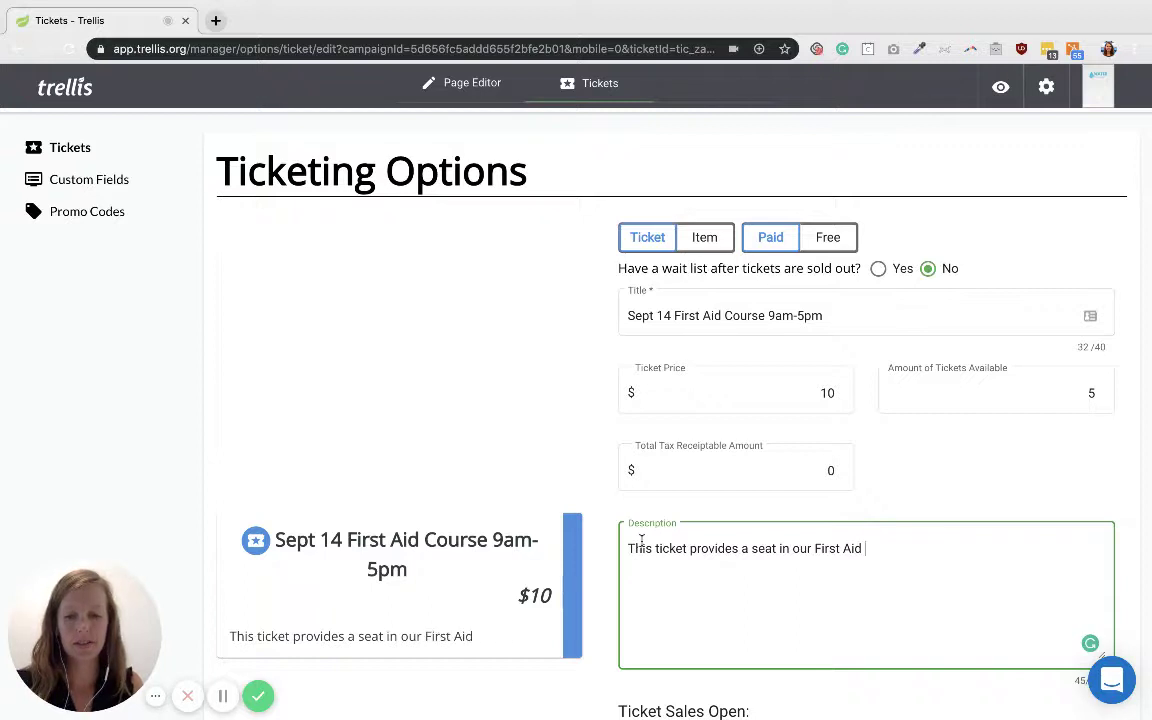
key(BackSpace)
key(BackSpace)
key(BackSpace)
key(BackSpace)
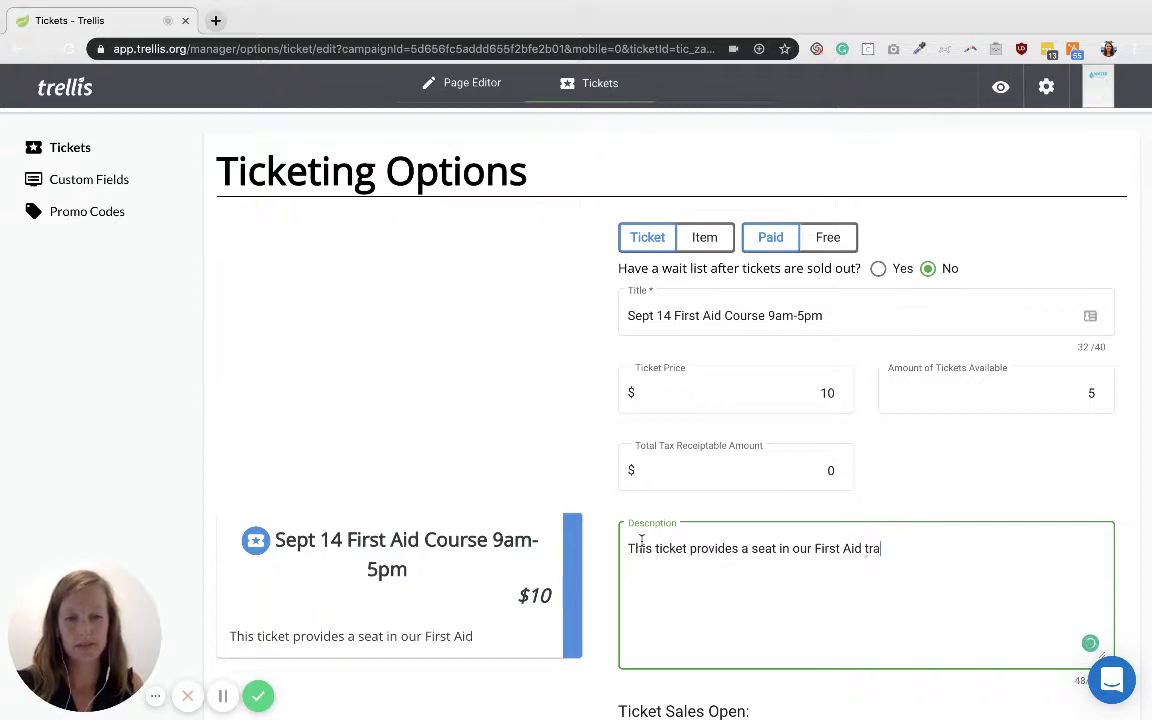
text(ining cou)
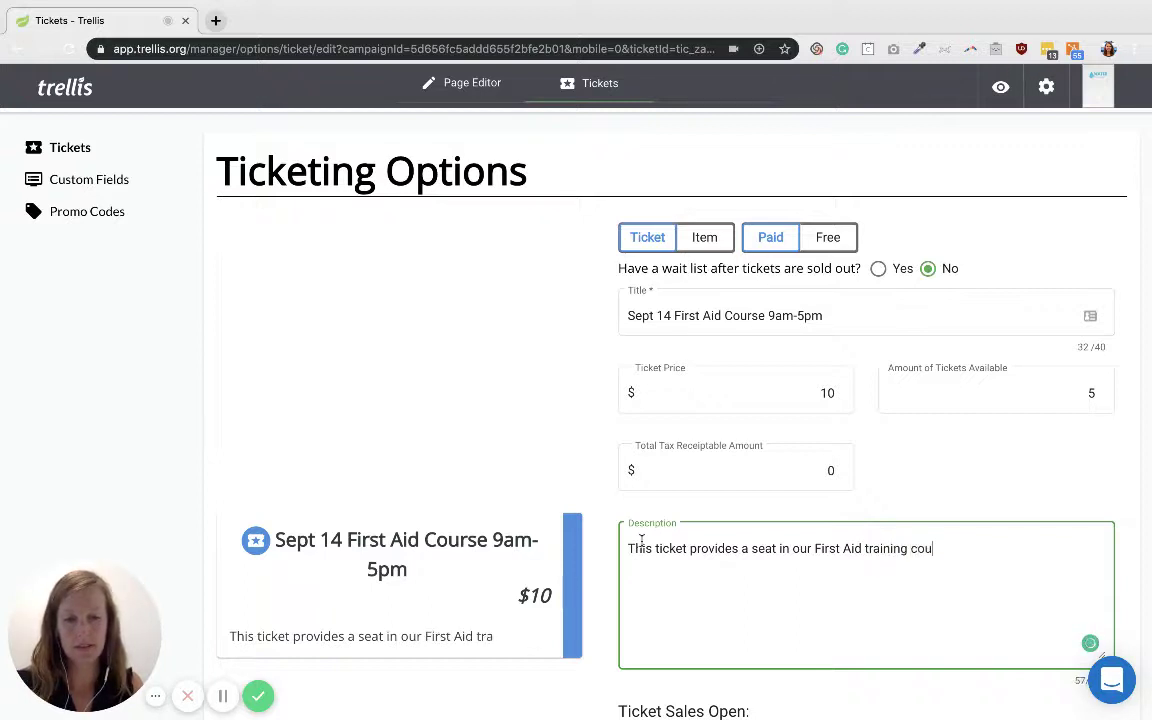
text(rse on Se)
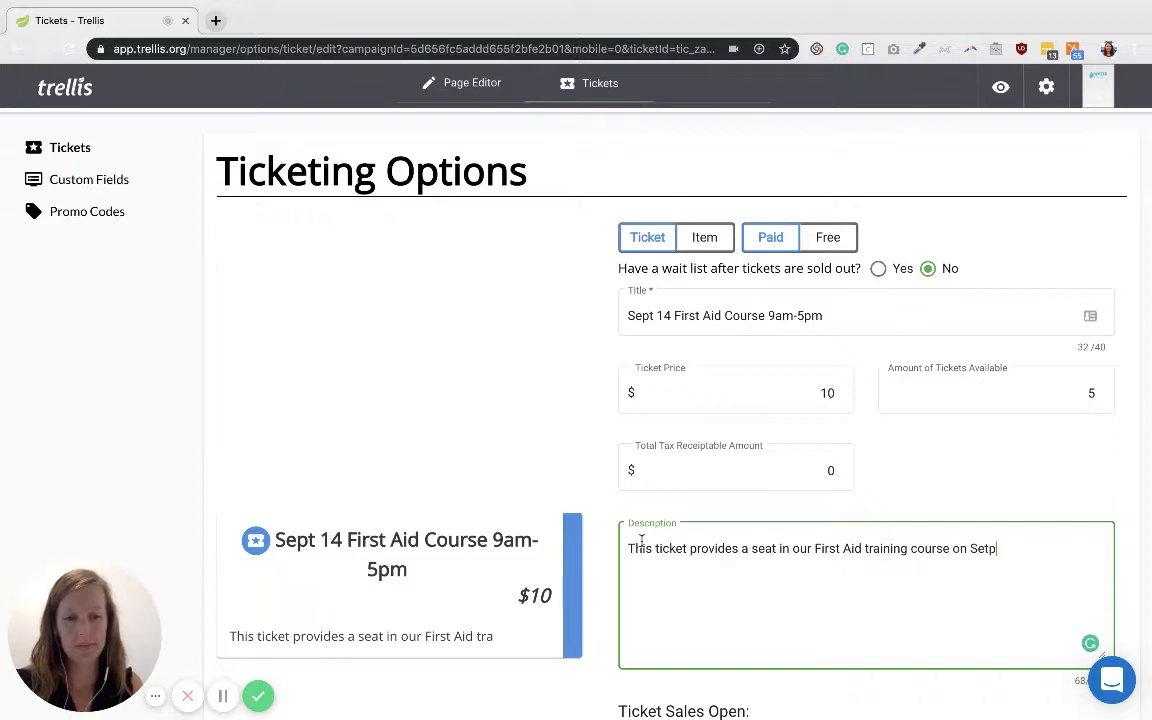
text(ptember)
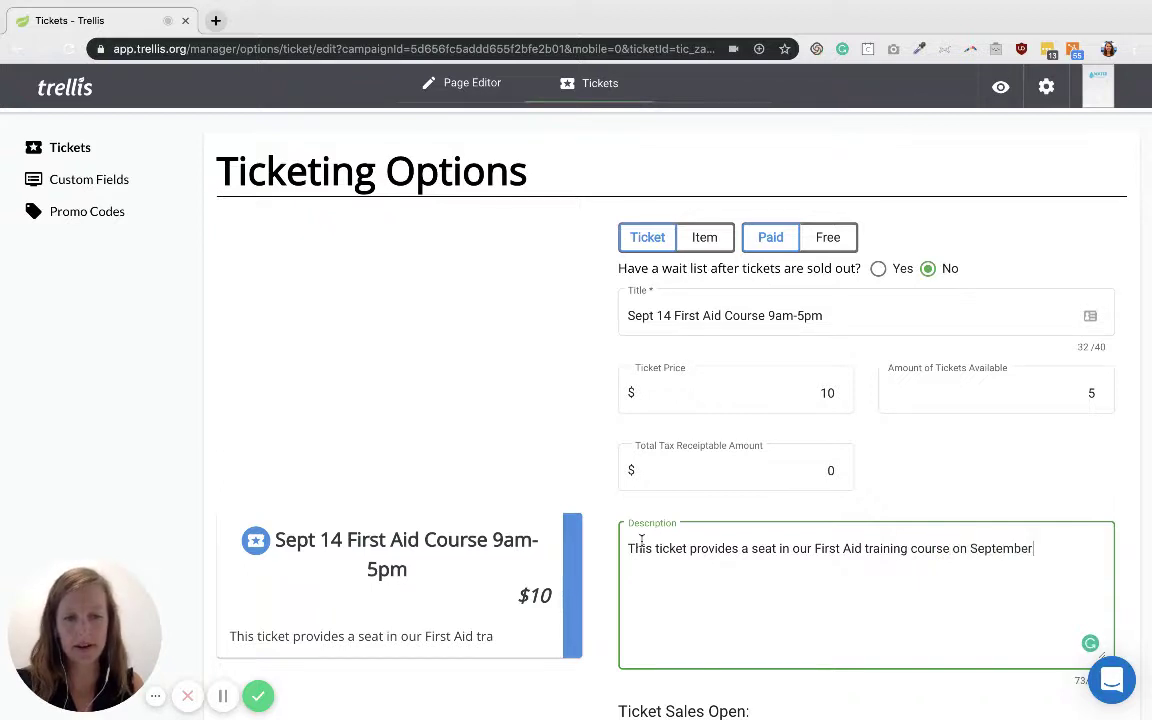
text( 14th f)
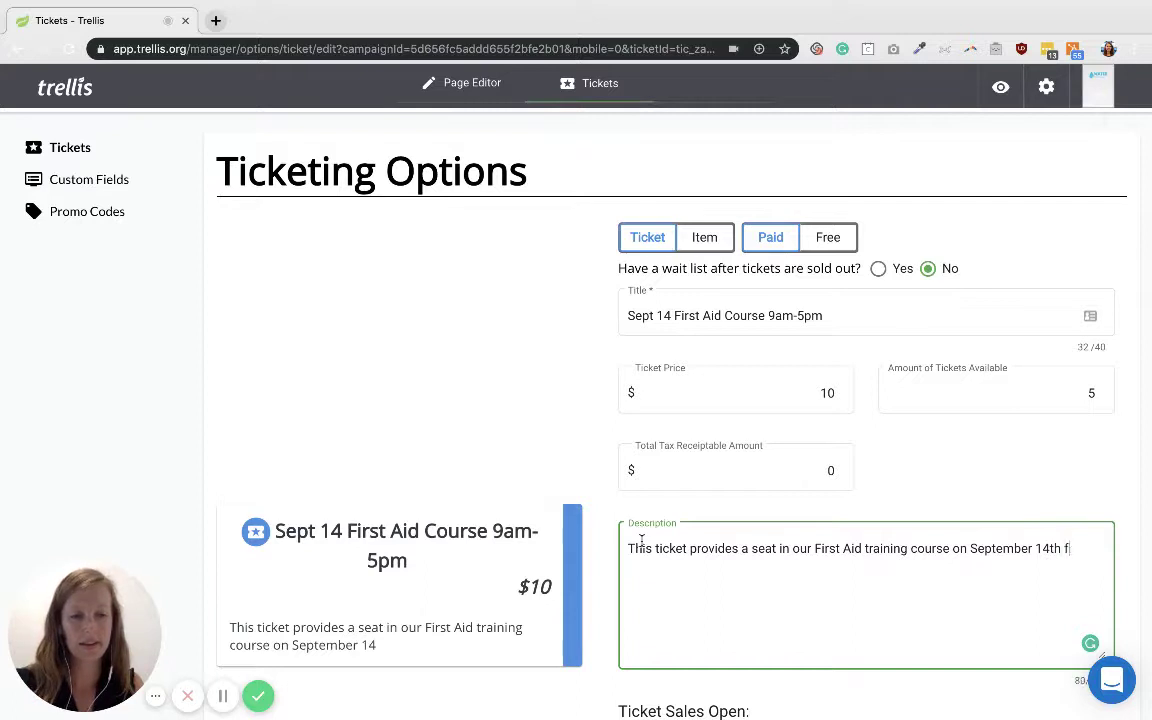
text(rom 9am)
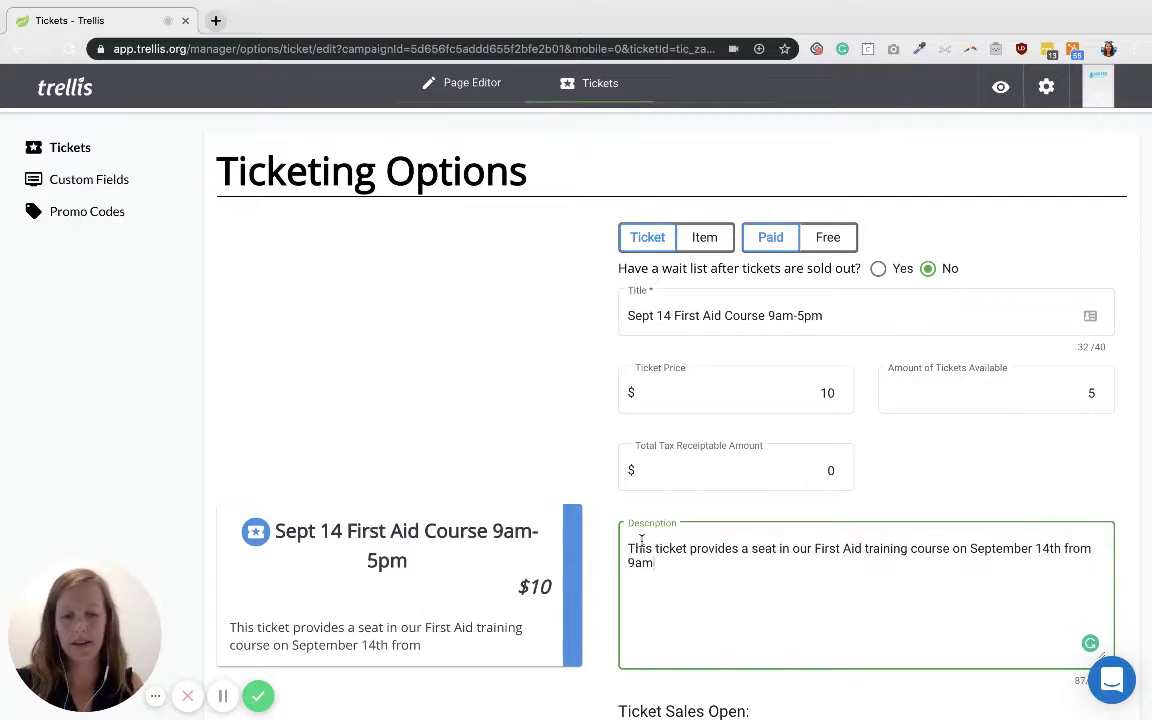
text(-5pm)
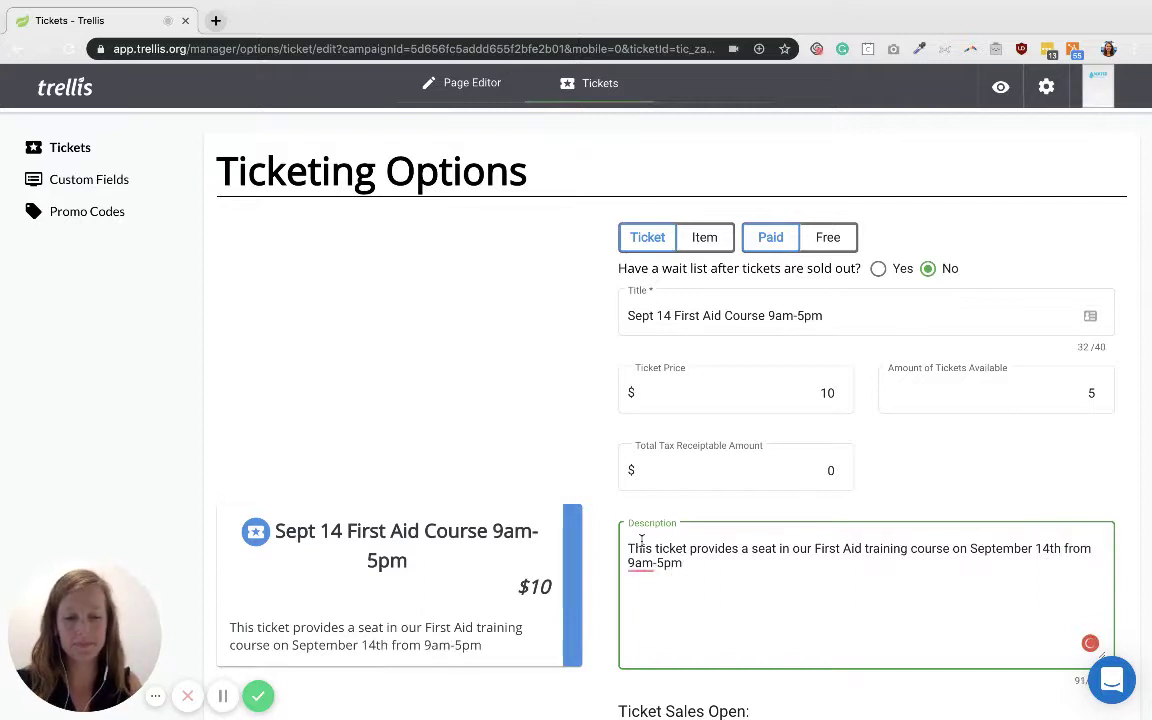
text(.)
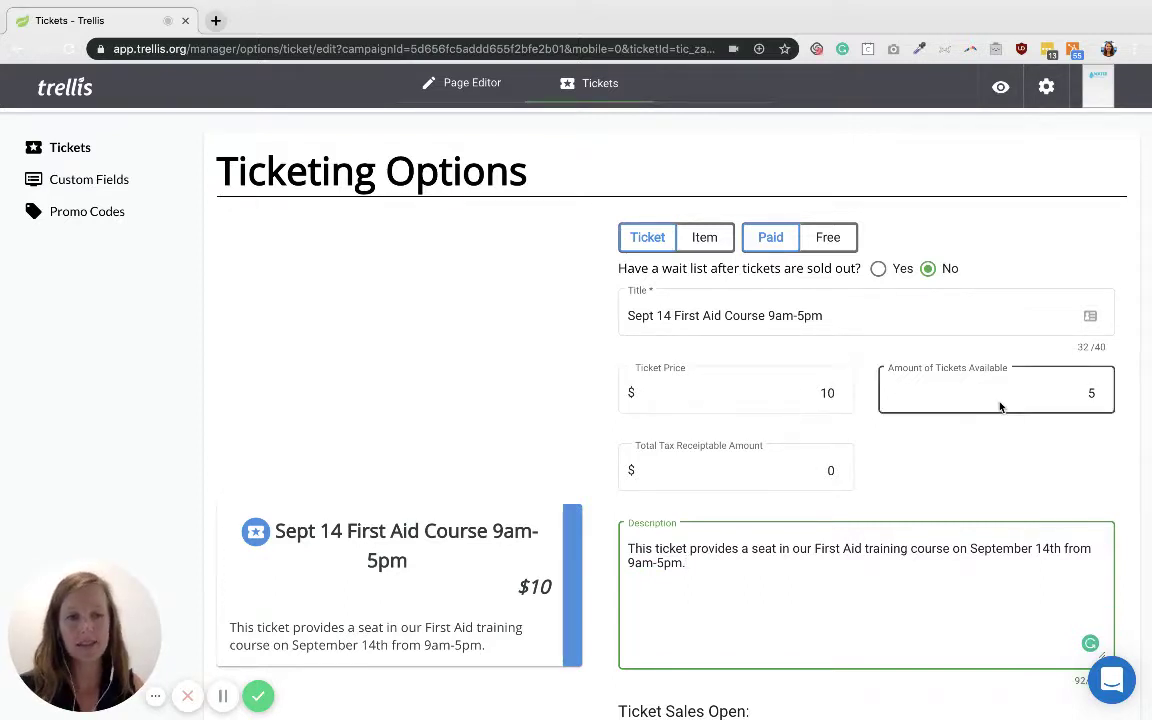
Review the remaining settings of the September 14 First Aid ticket and save it.
scroll(747, 492, down, 2)
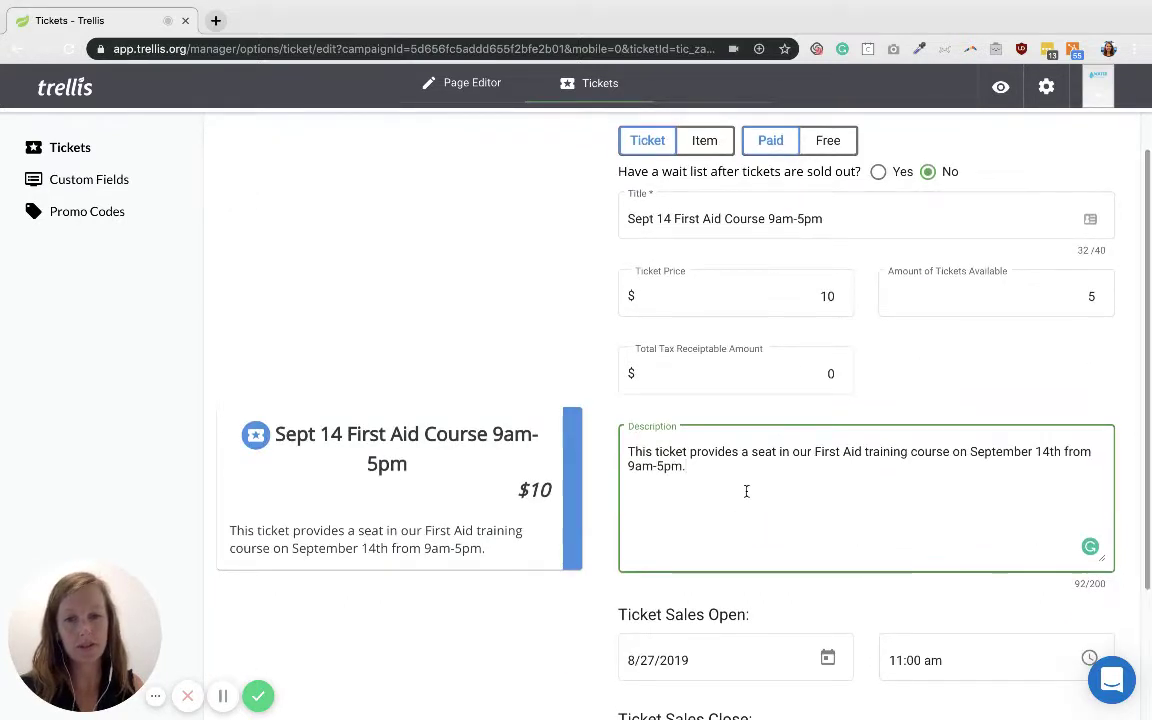
scroll(746, 489, down, 1)
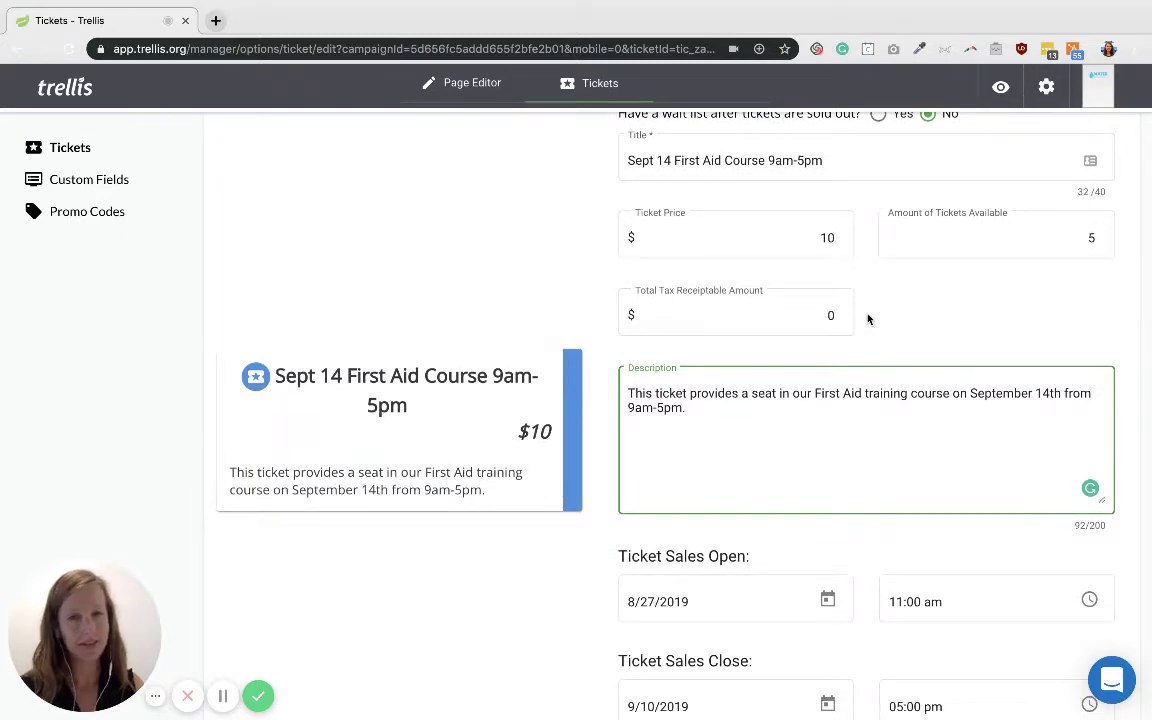
scroll(866, 316, up, 1)
scroll(792, 290, down, 4)
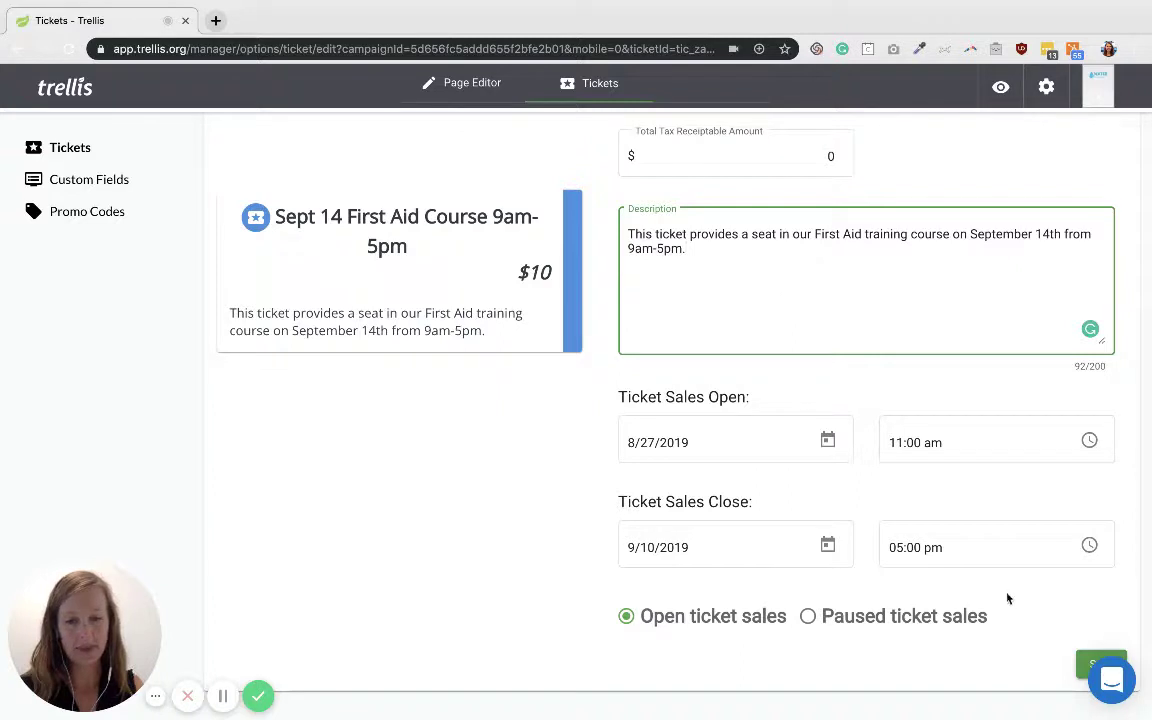
click(1089, 665)
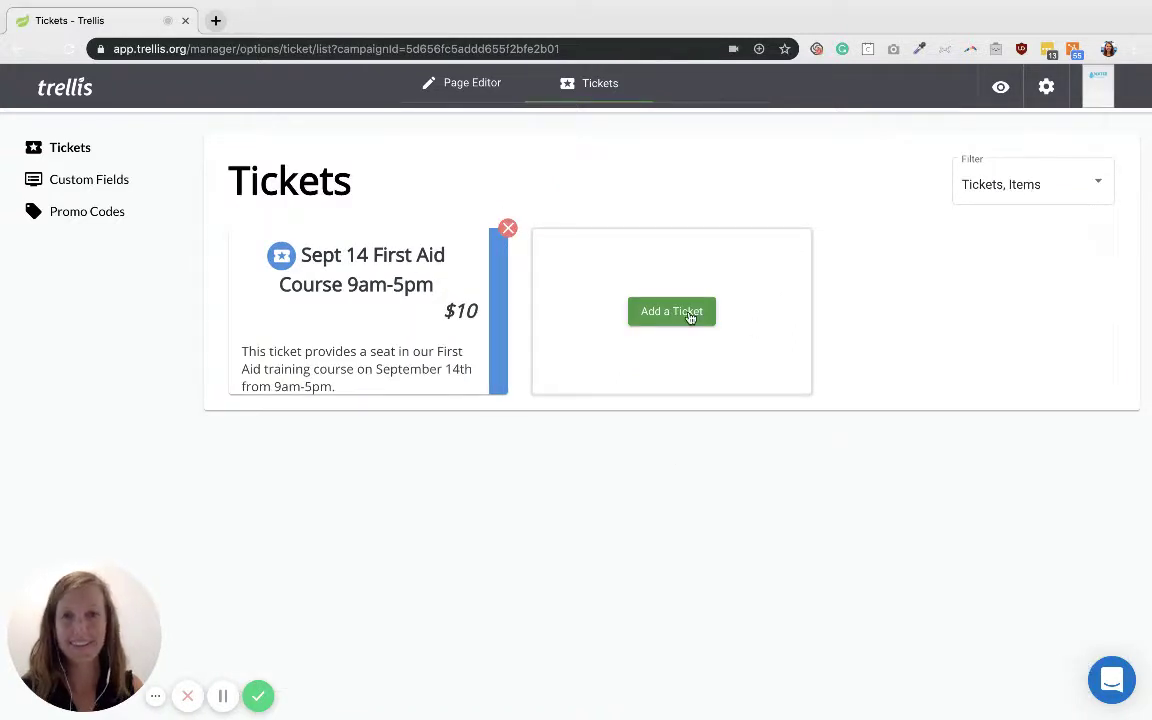
Add a second paid ticket titled "Sept 21" with a ticket price of $10.
click(689, 317)
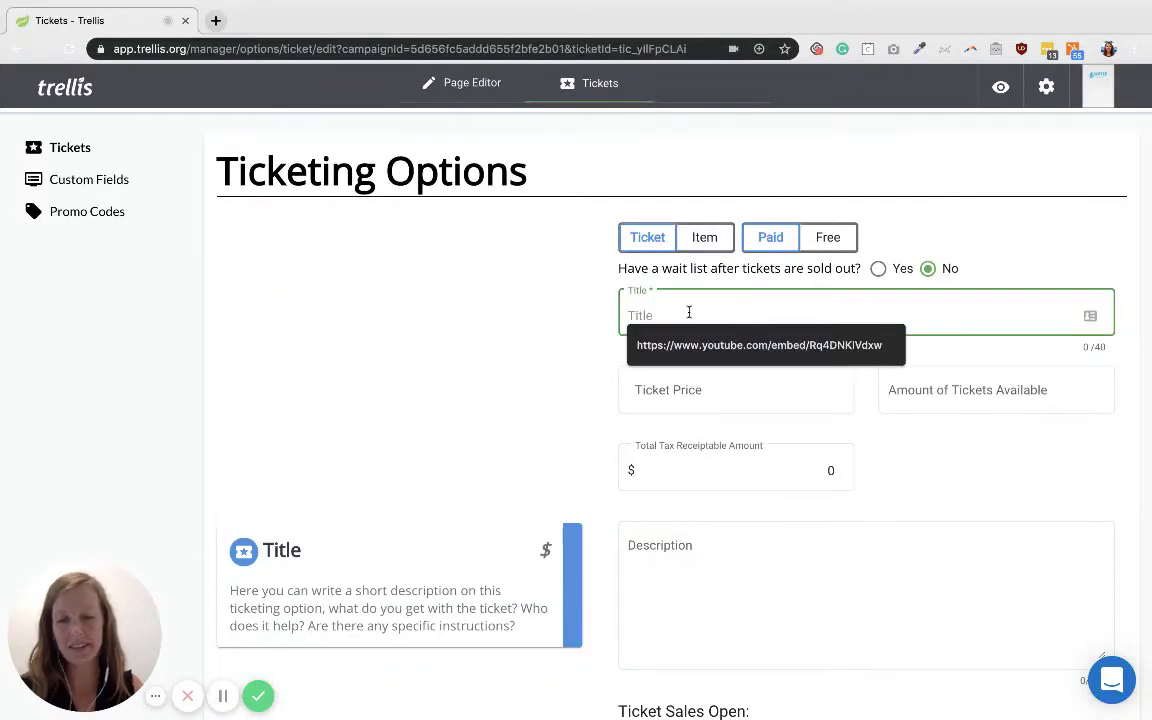
text(Se)
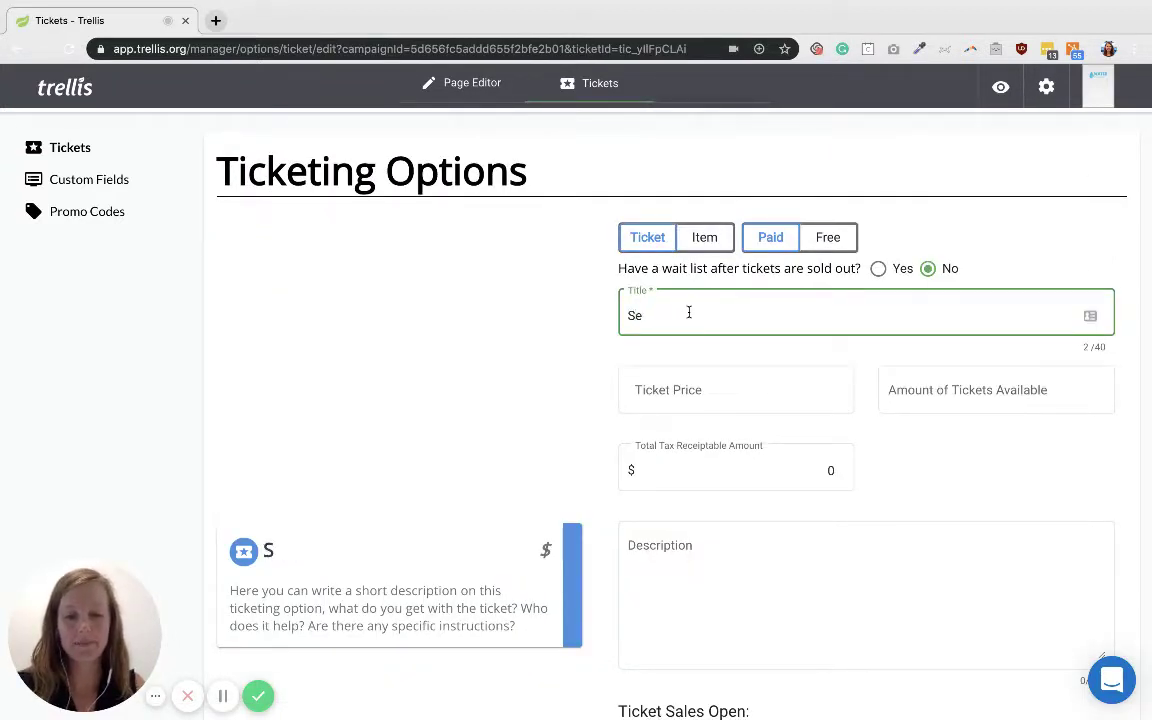
text(pt )
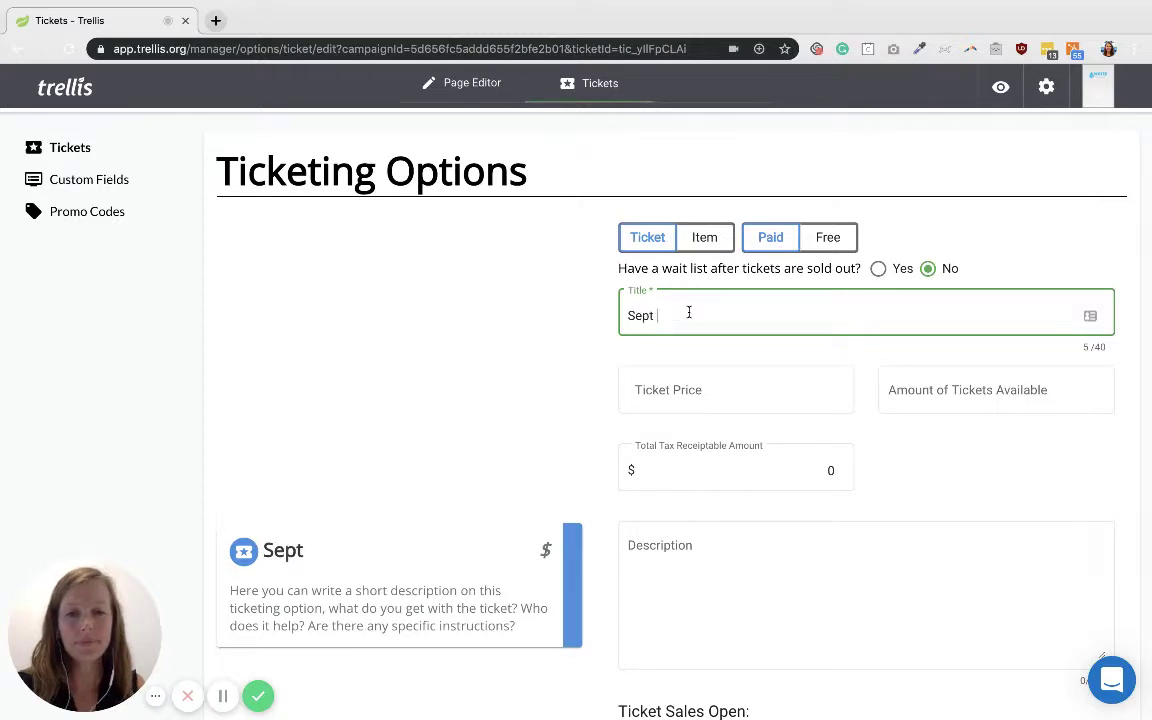
text(21)
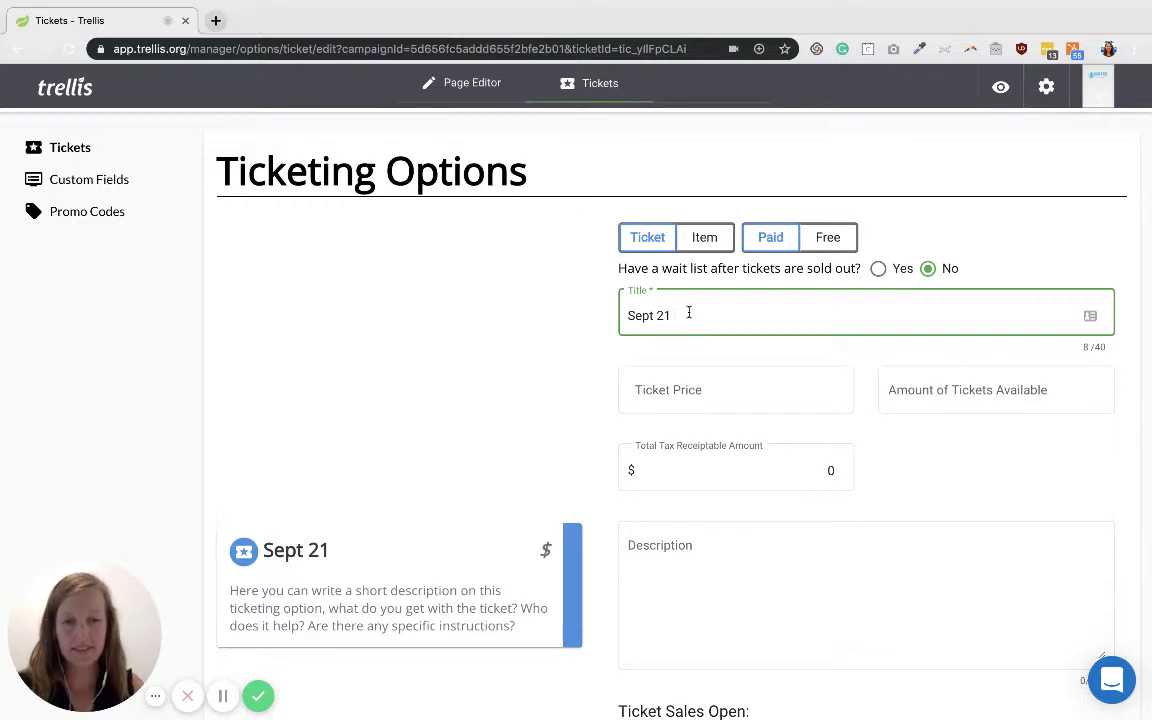
click(715, 391)
text(10)
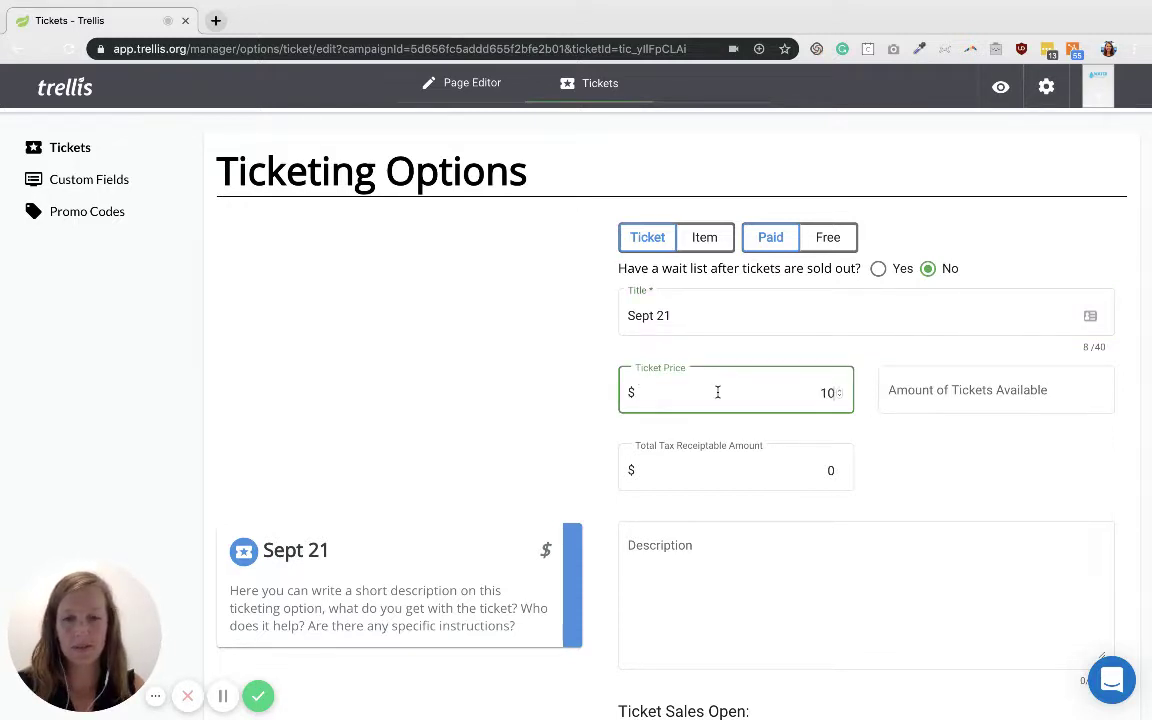
Set the description to "This ticket gets you a spot at the First Aide Course on September 21 from 9am-5pm." and save the ticket.
click(788, 549)
text(Thi)
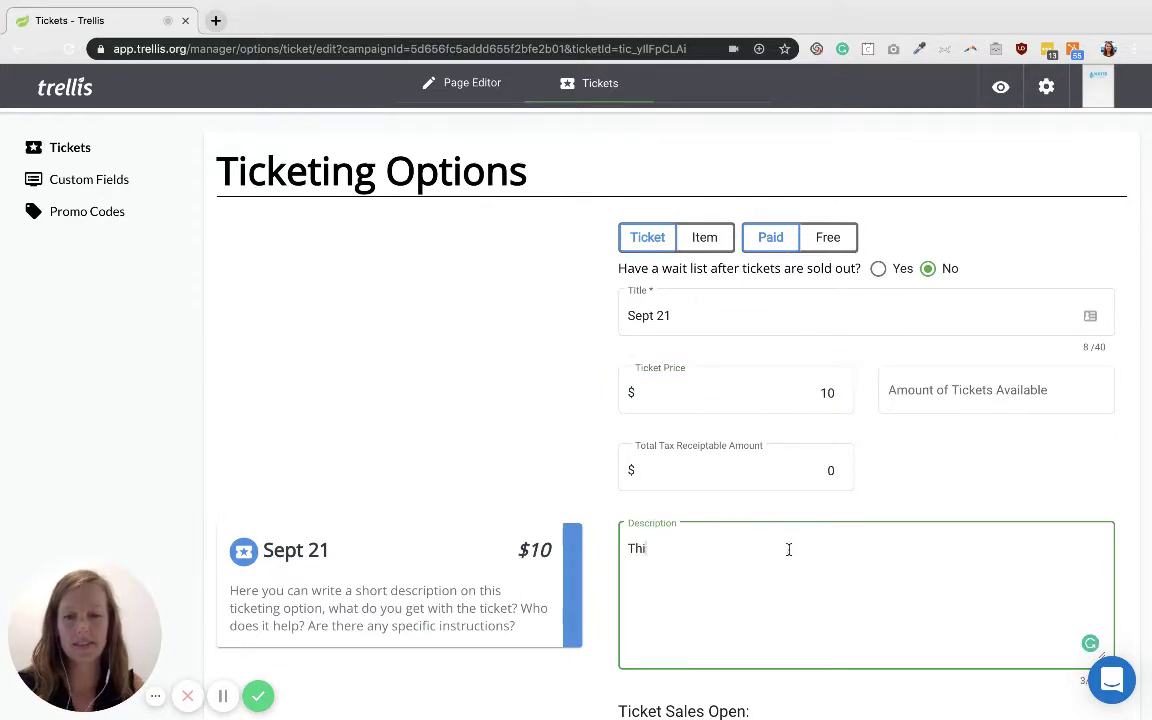
text(s ticket gets )
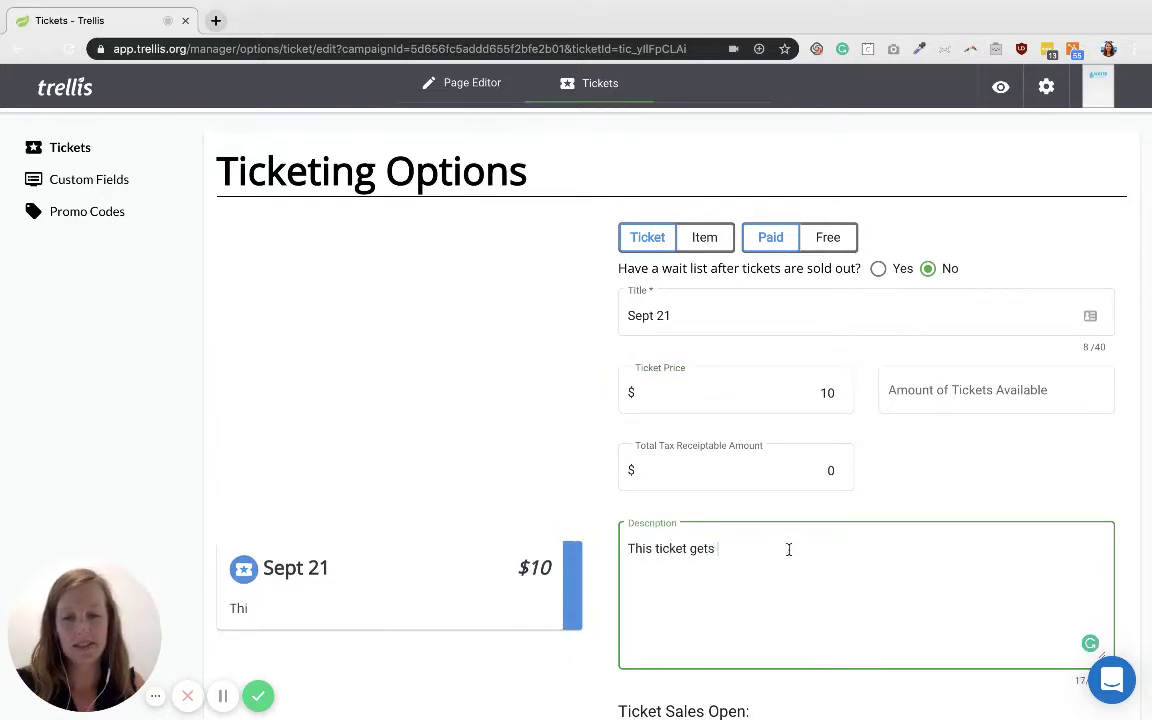
text(a)
key(BackSpace)
text(you a )
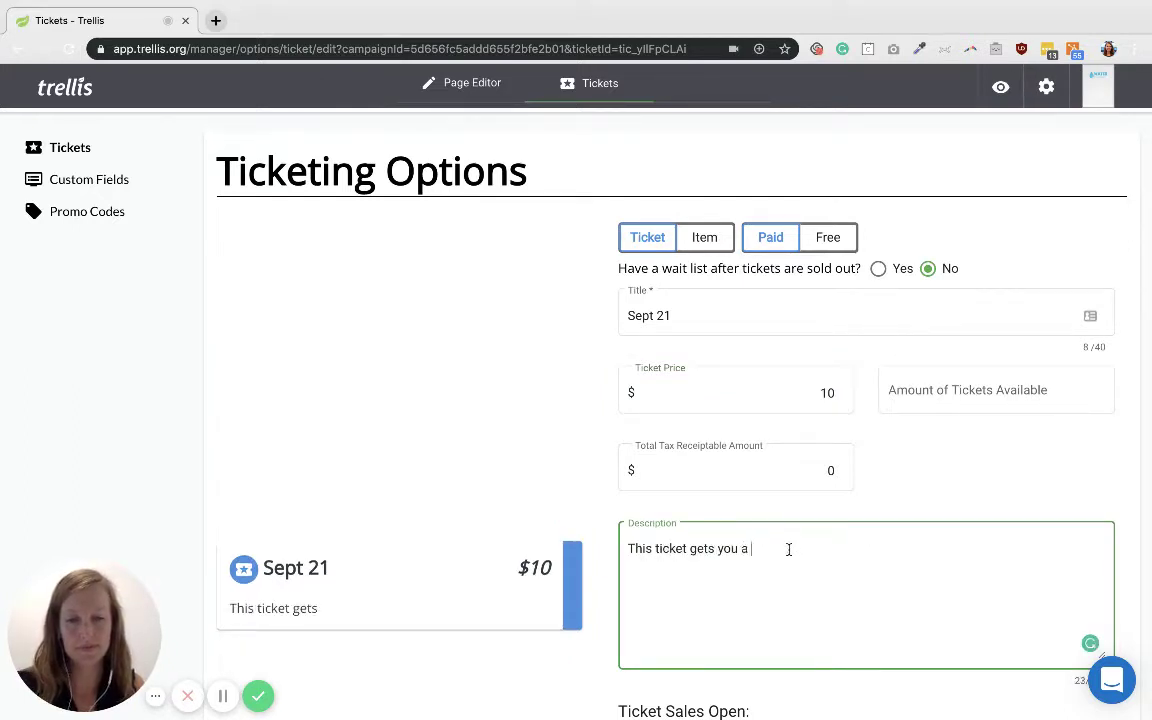
text(spot at)
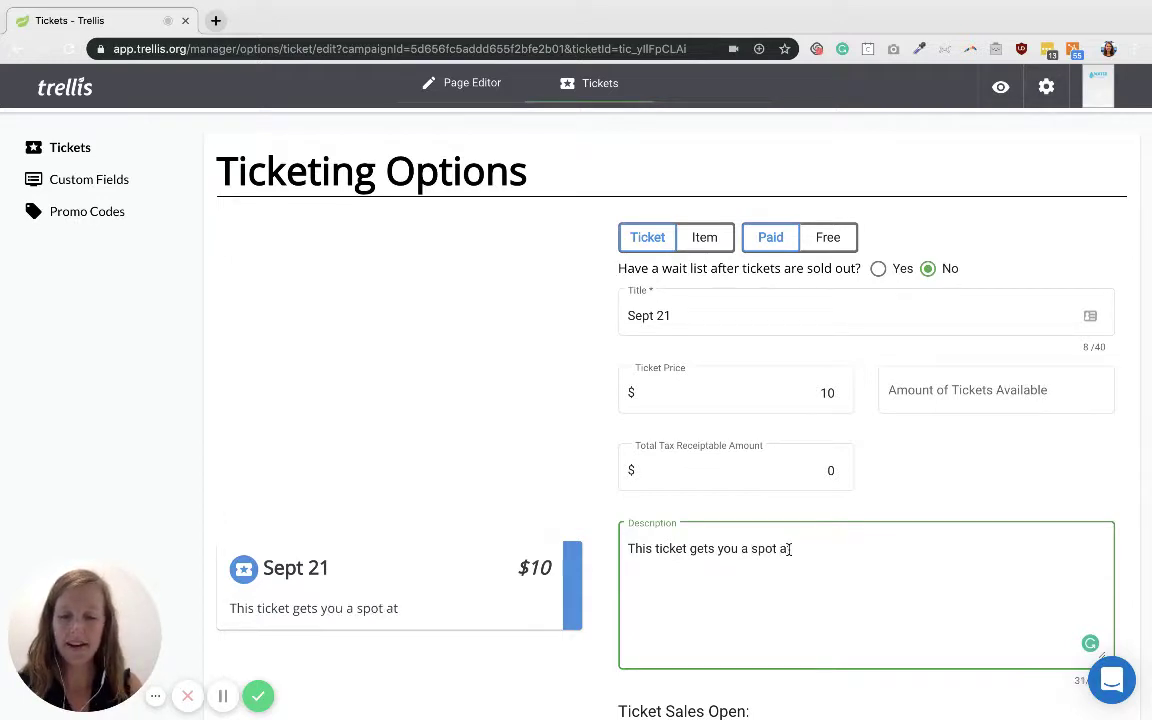
text( the Fr)
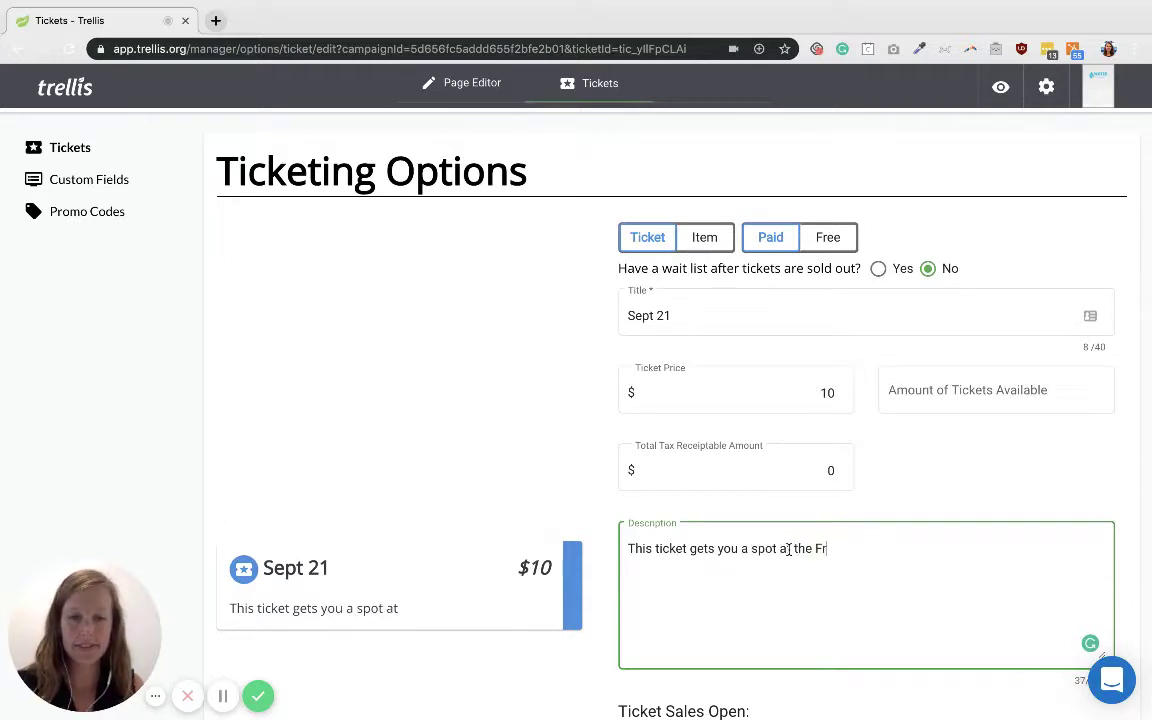
key(BackSpace)
text(irs)
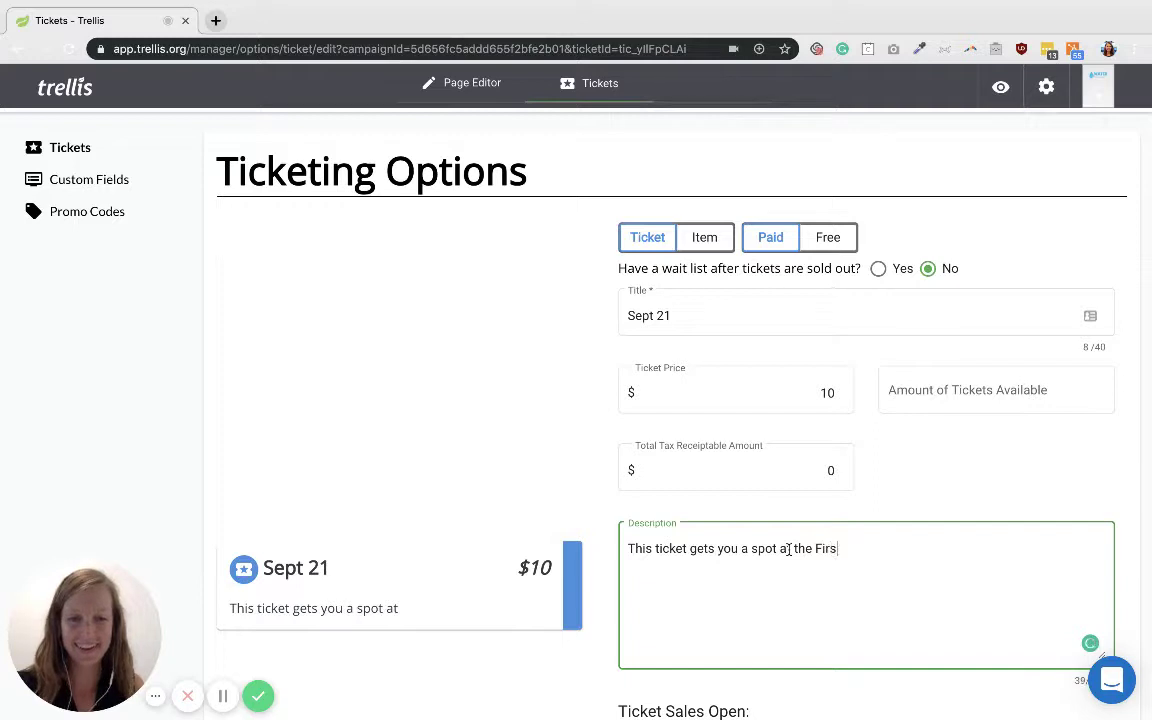
text(t Adi)
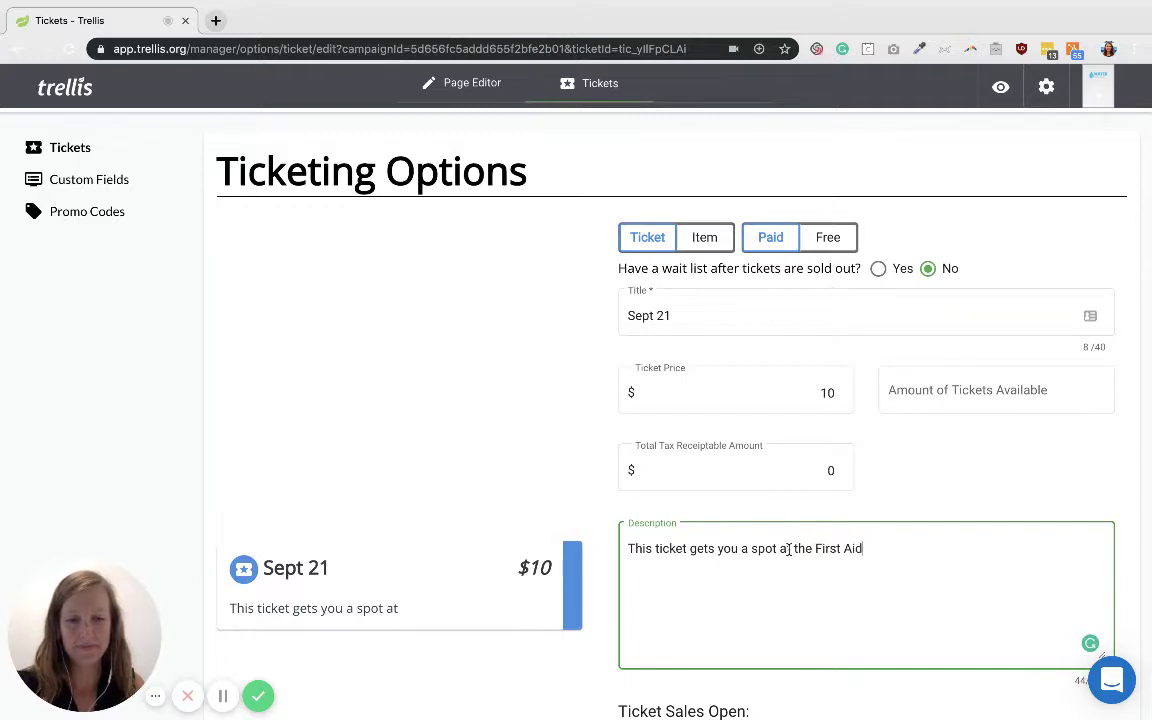
text(ide Course )
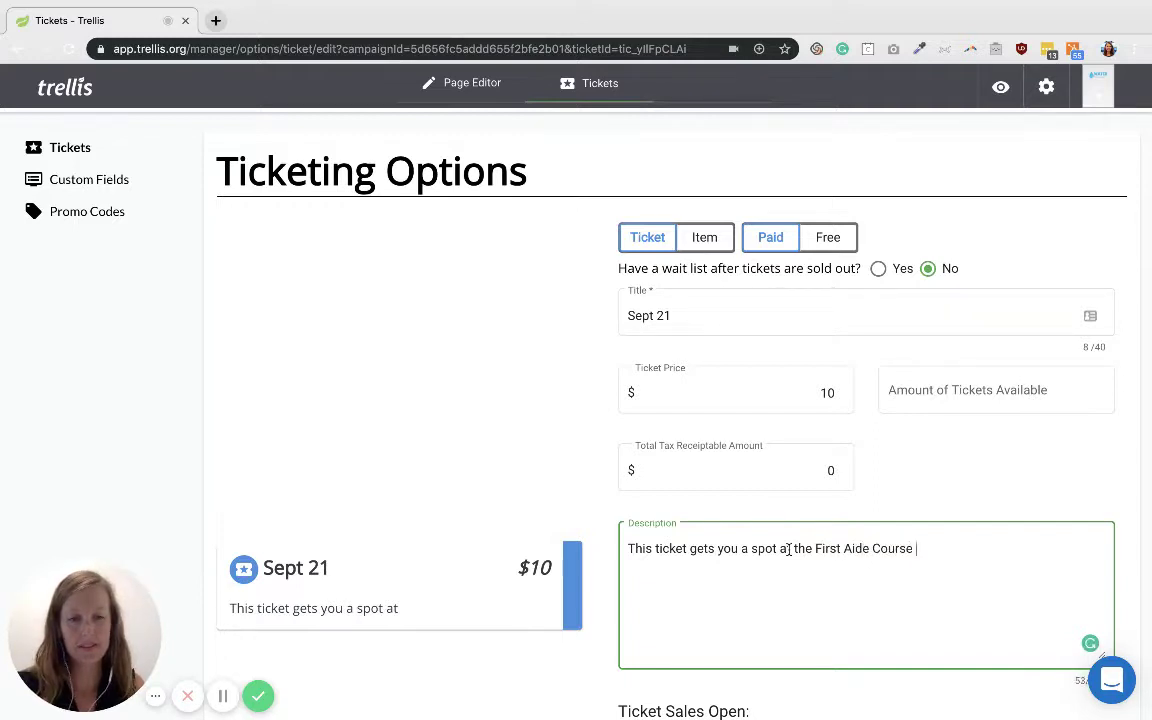
text(on Se)
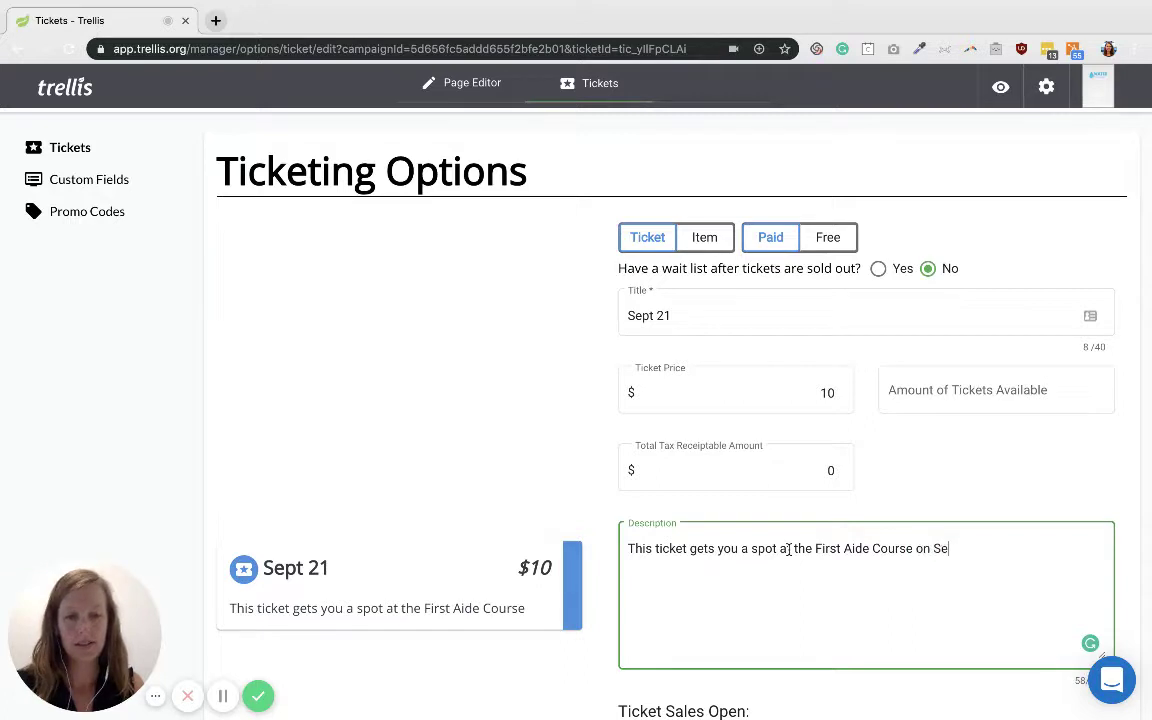
text(ptember)
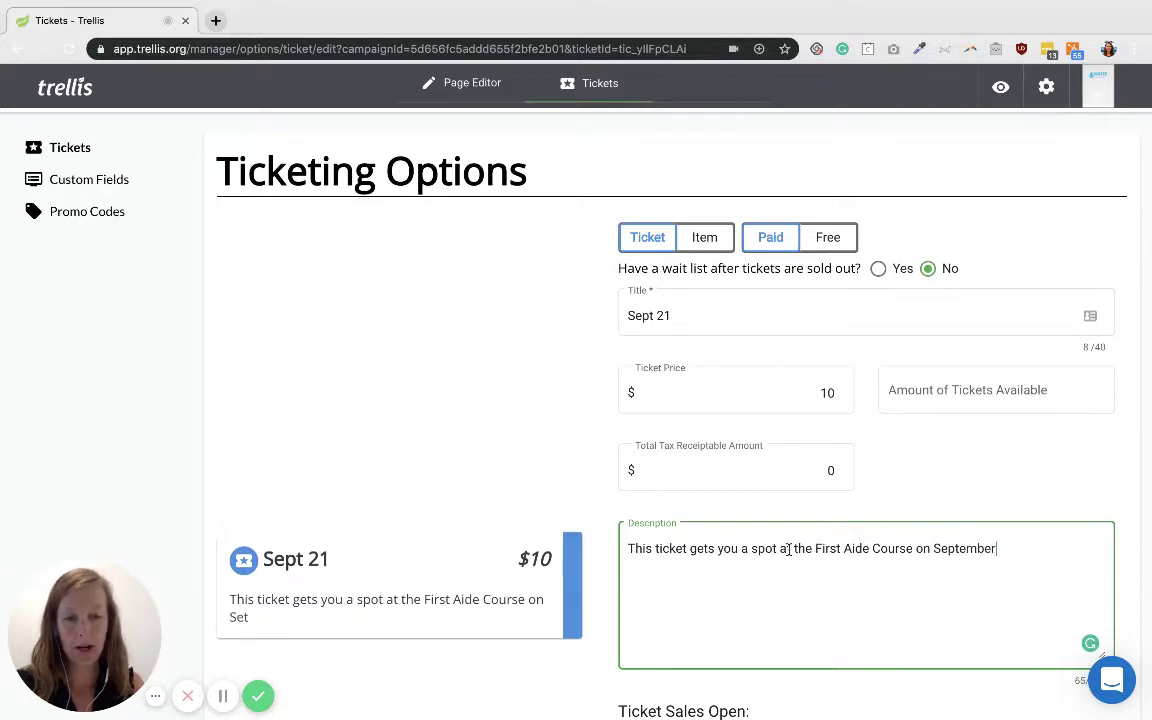
text( 21)
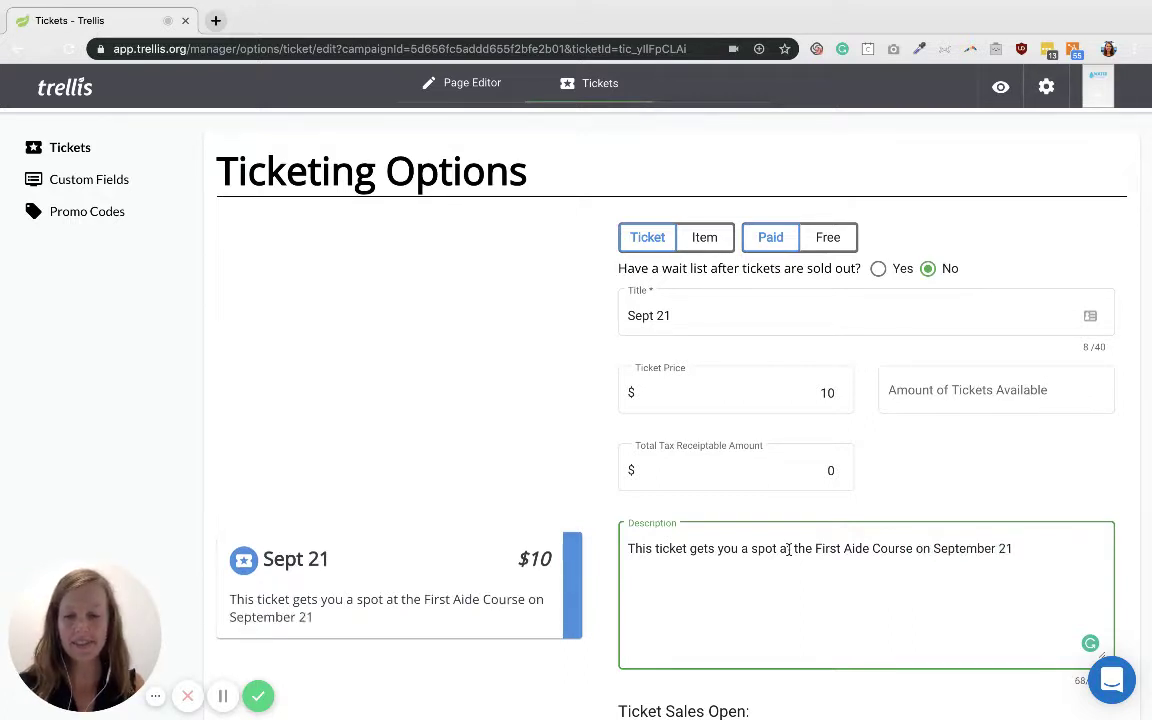
text( from 9am)
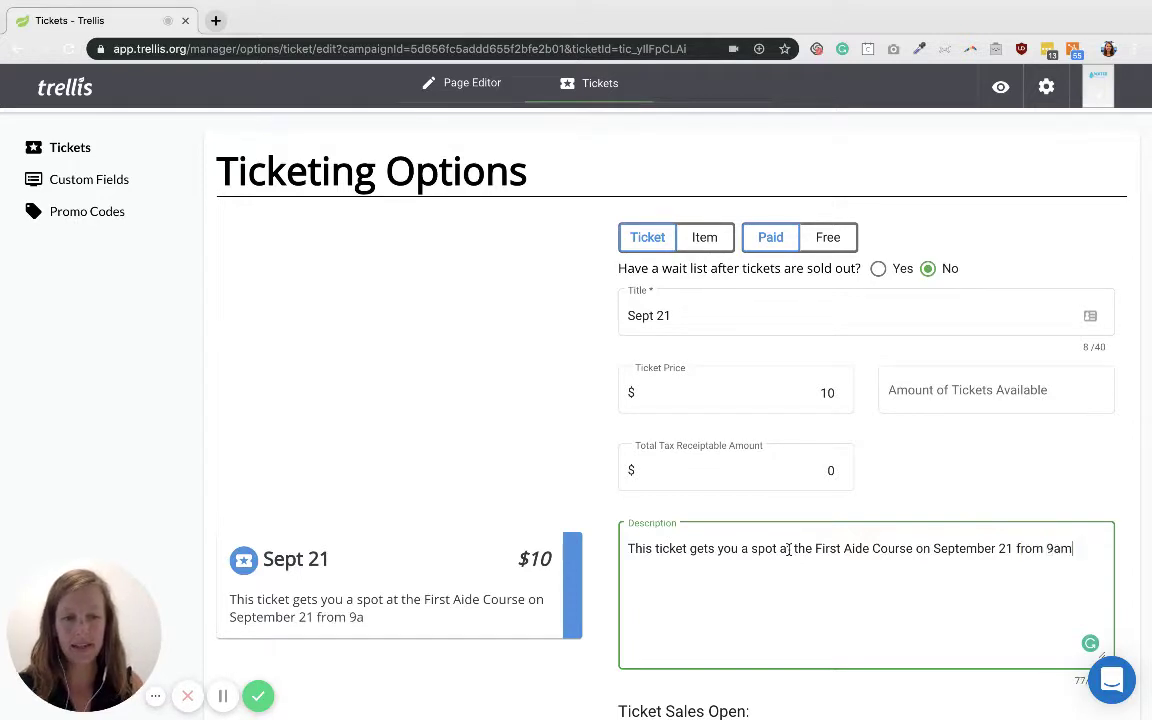
text(-5pm.)
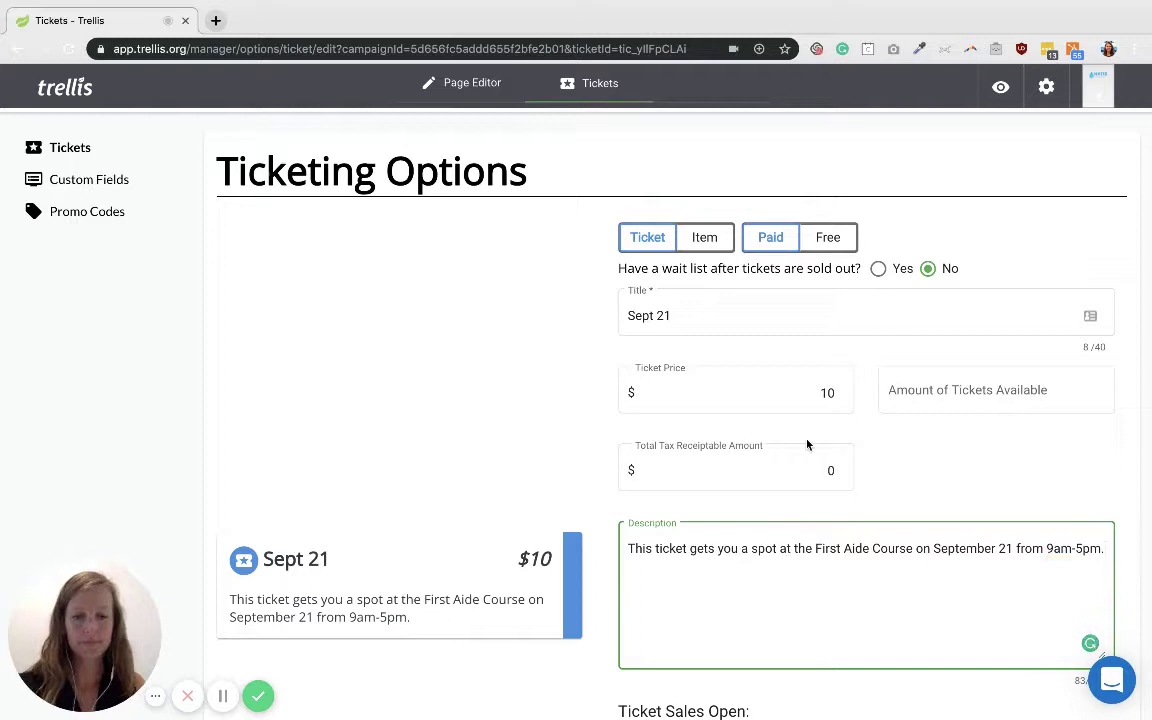
scroll(805, 445, down, 3)
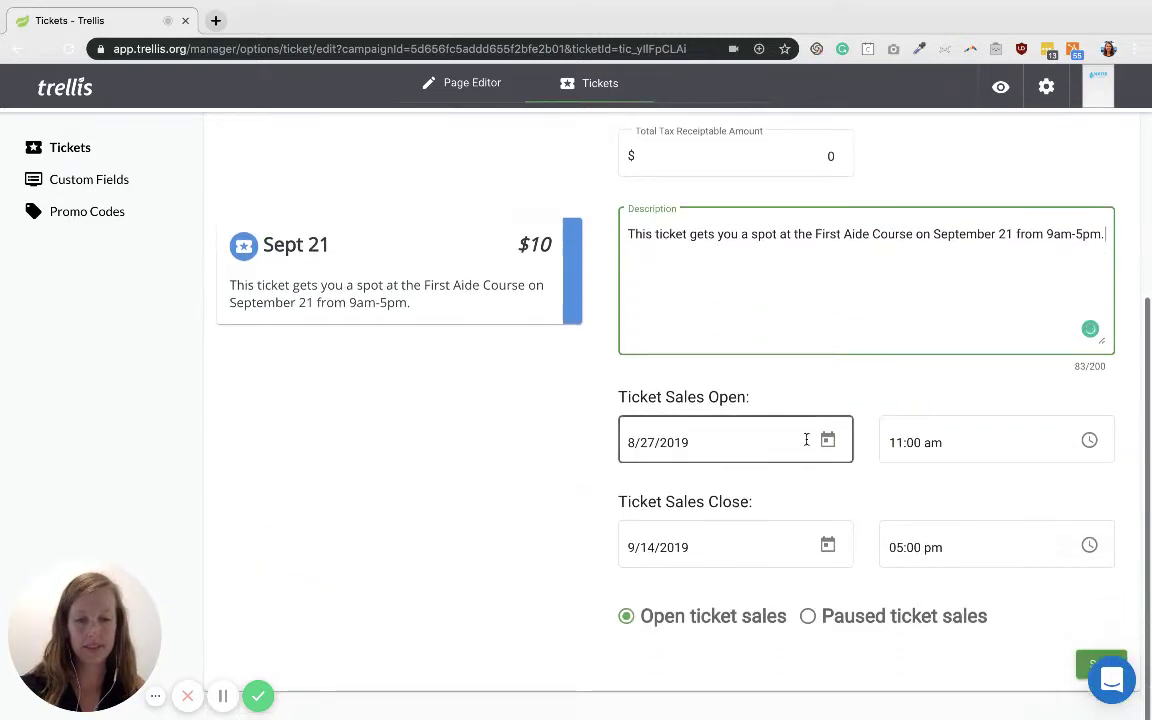
click(1088, 664)
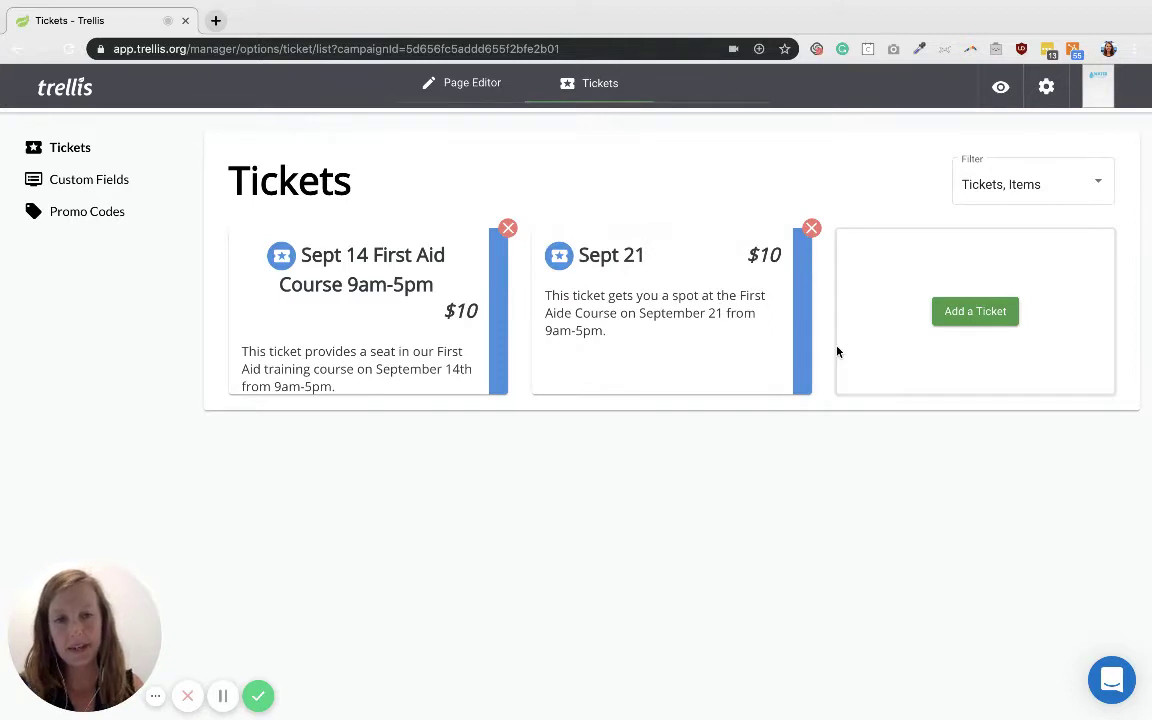
Preview the event page and open its ticket checkout to examine how both tickets are offered.
click(1001, 92)
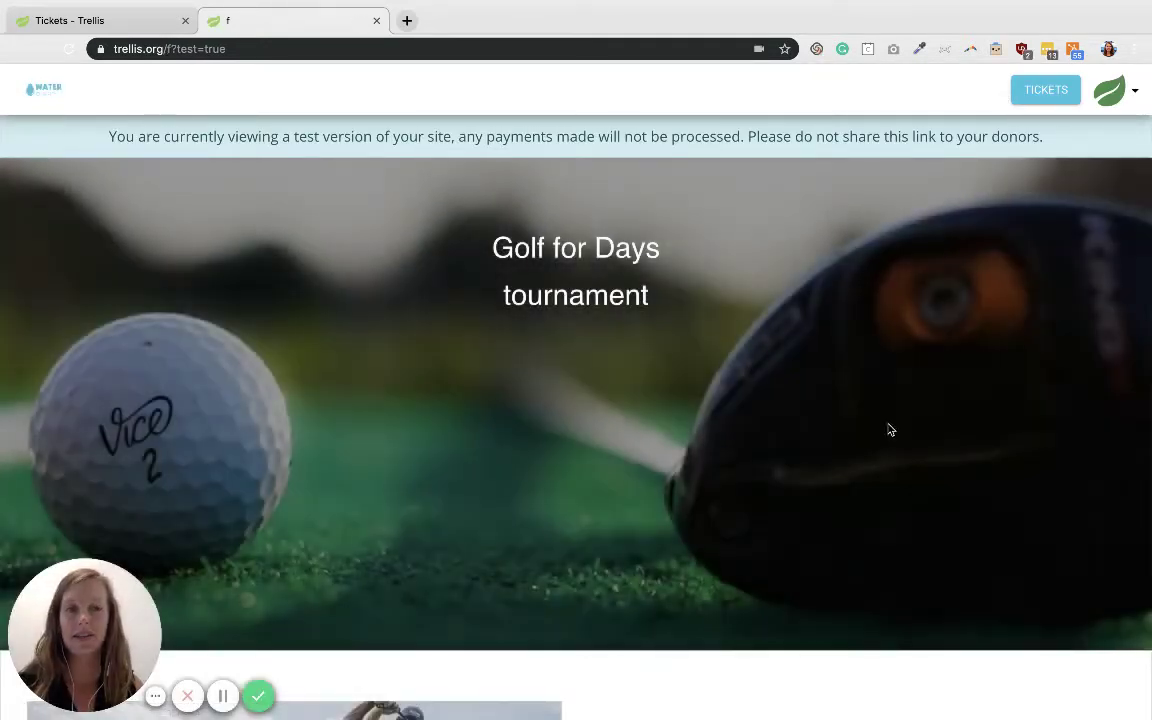
click(1047, 92)
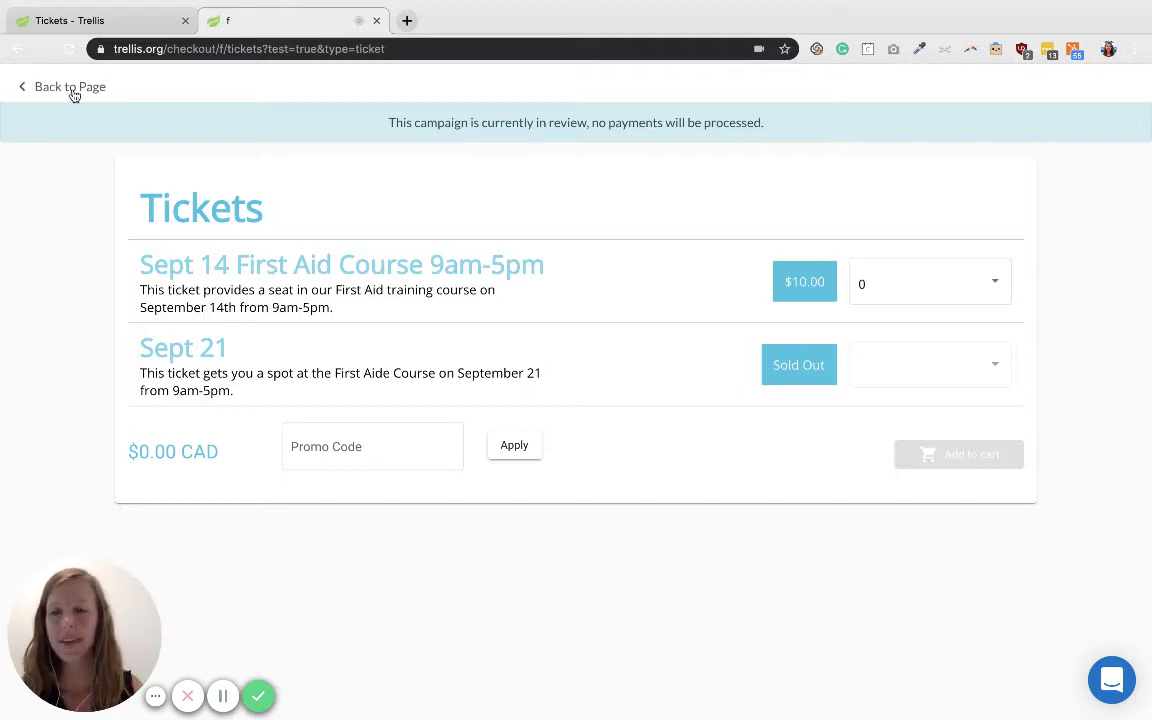
Return to the campaign manager and open the page editor at the event's Date and Time section.
click(90, 26)
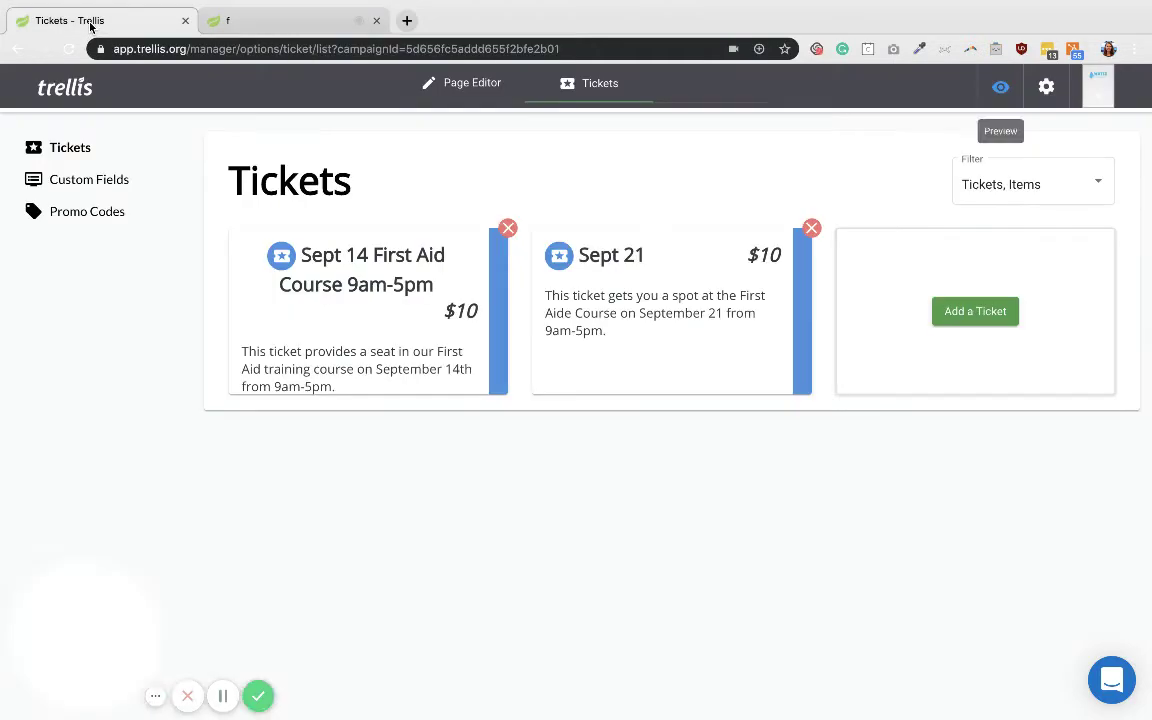
click(478, 85)
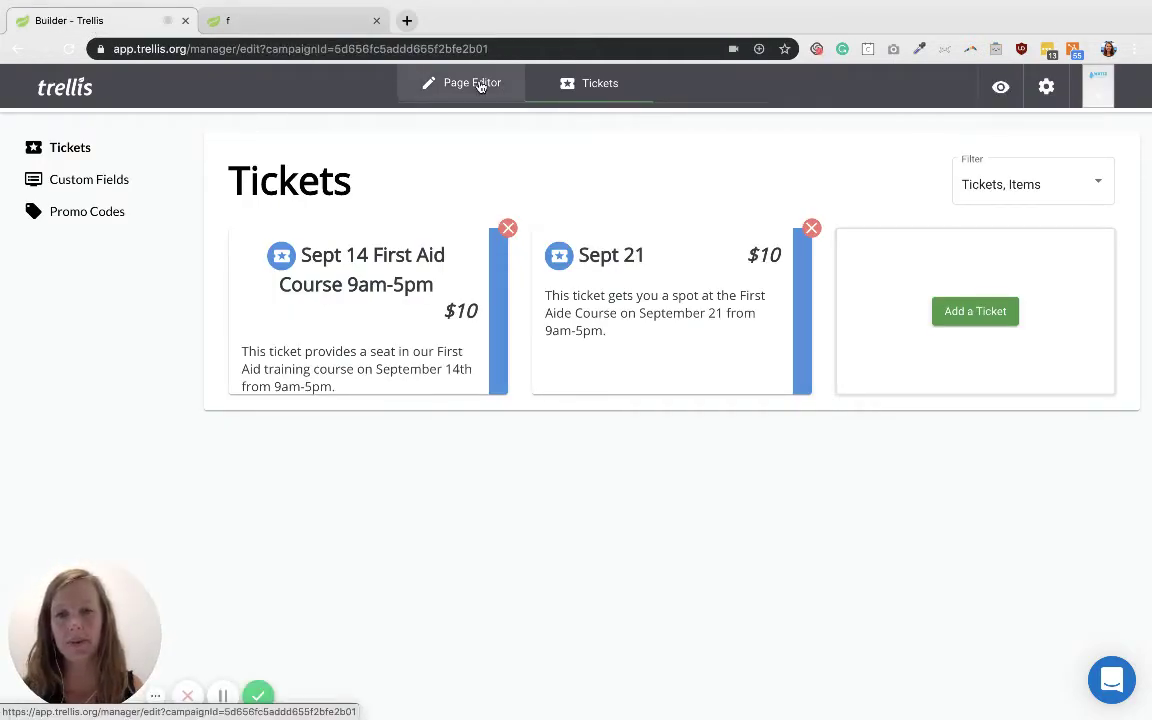
scroll(760, 306, down, 5)
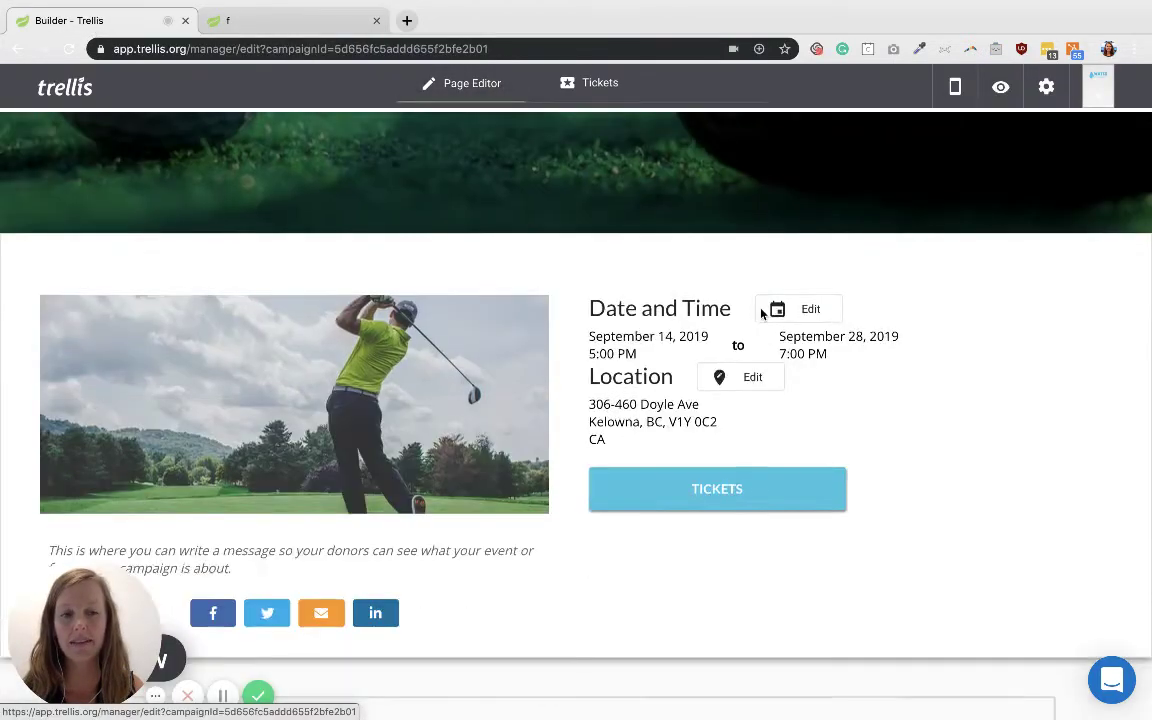